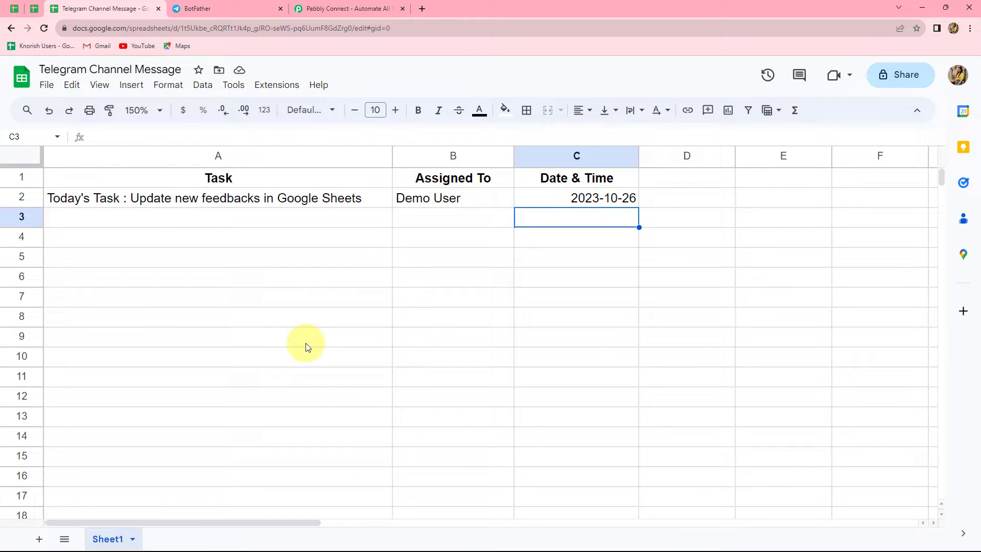
# Switch to the Pabbly website, sign in to the account, and open the Pabbly Connect dashboard
pyautogui.click(368, 7)
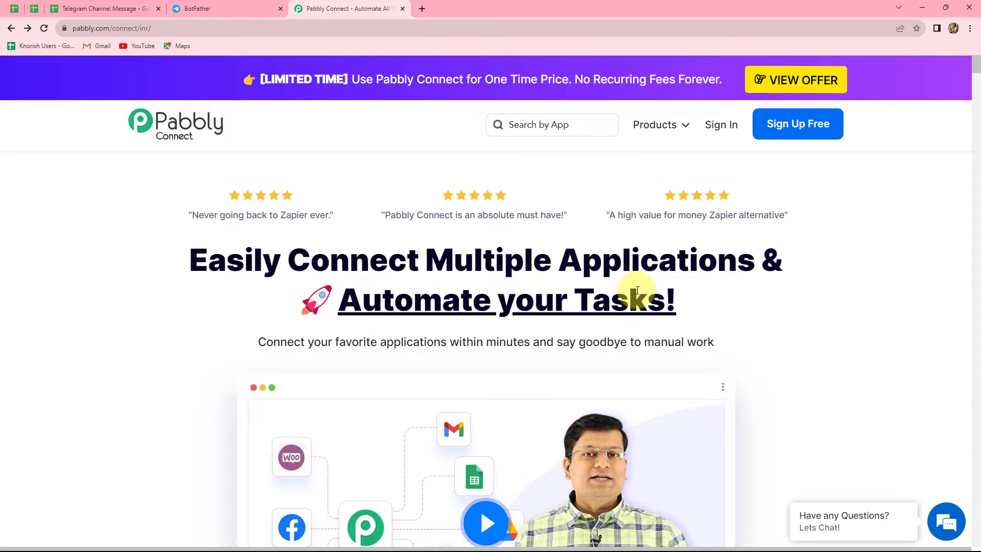
pyautogui.click(715, 124)
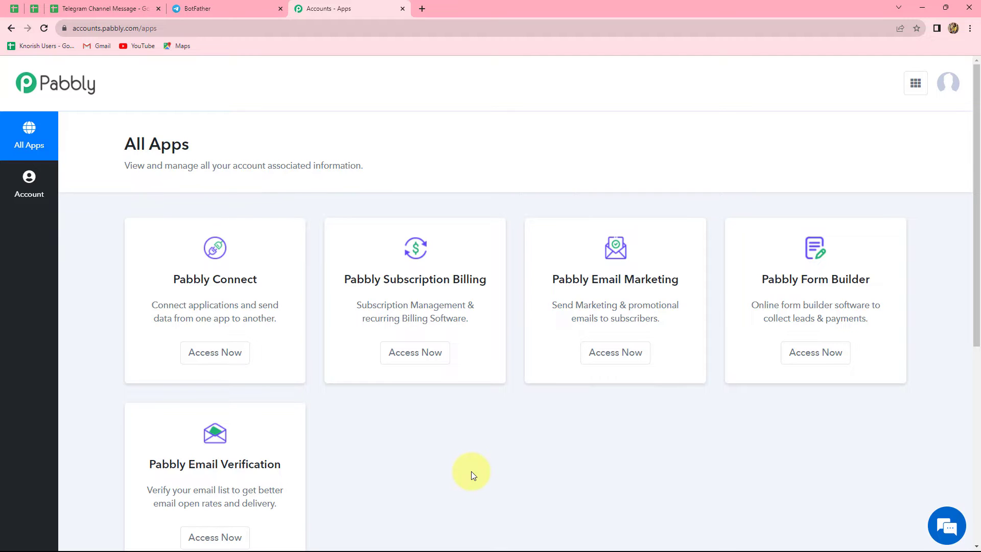
pyautogui.click(214, 362)
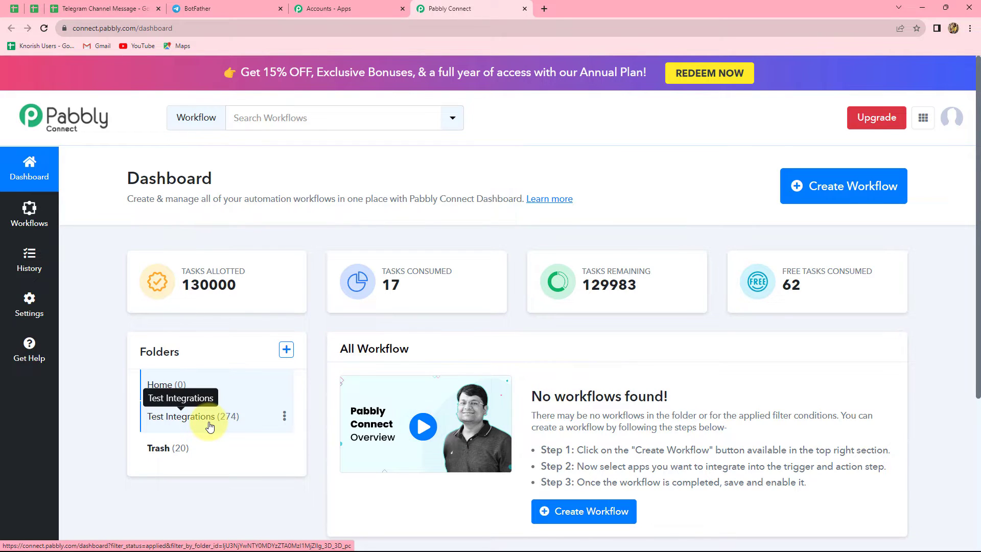
# Create a workflow named "Schedule Telegram Messages from Google Sheets Automatically" in the Test Integrations folder
pyautogui.click(852, 202)
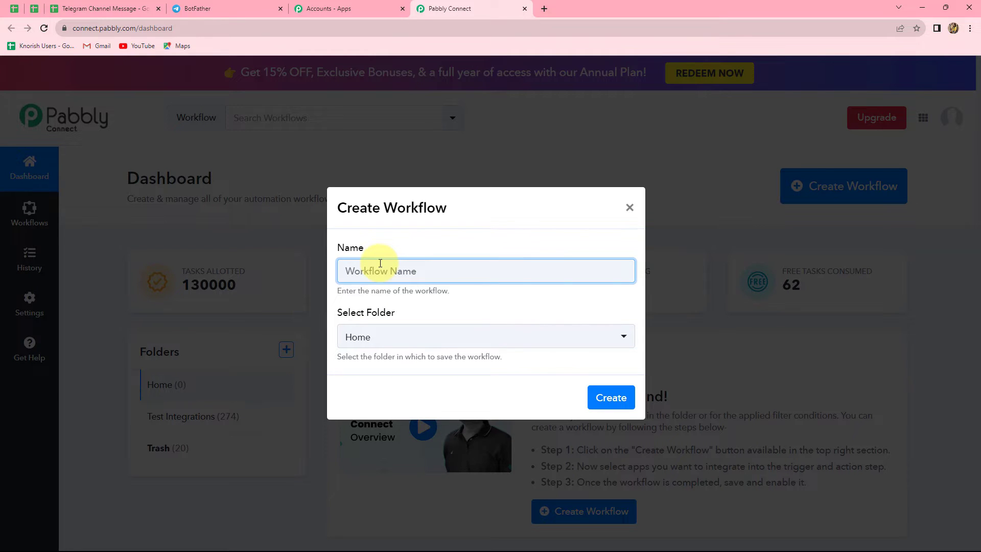
pyautogui.write('Schedule Telegram Messages from Google Sheets Automatically')
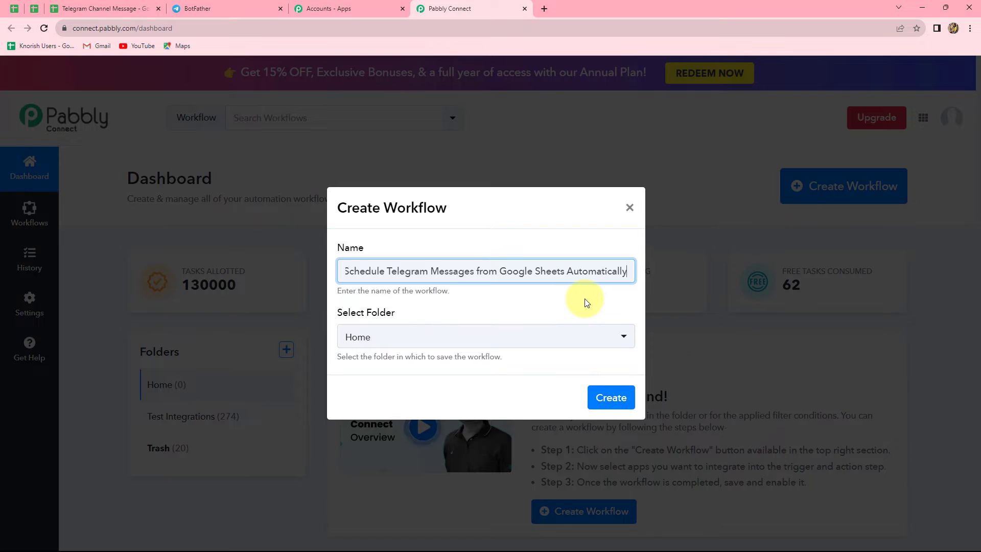
pyautogui.click(381, 343)
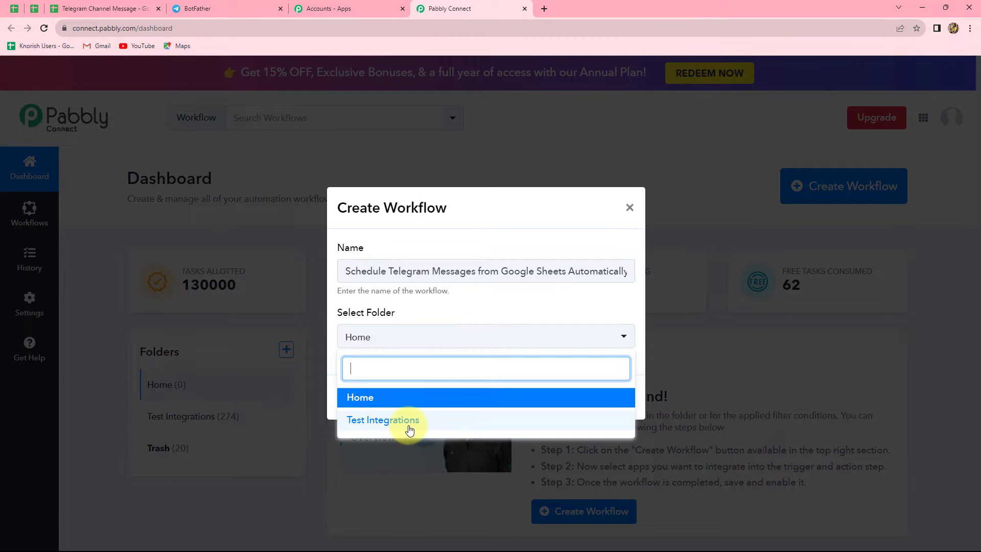
pyautogui.click(384, 422)
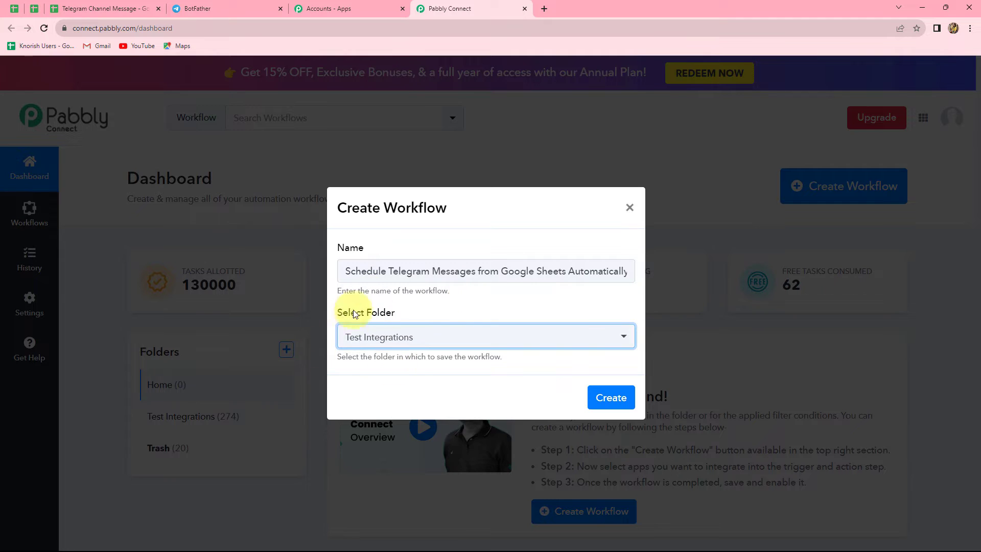
pyautogui.click(615, 398)
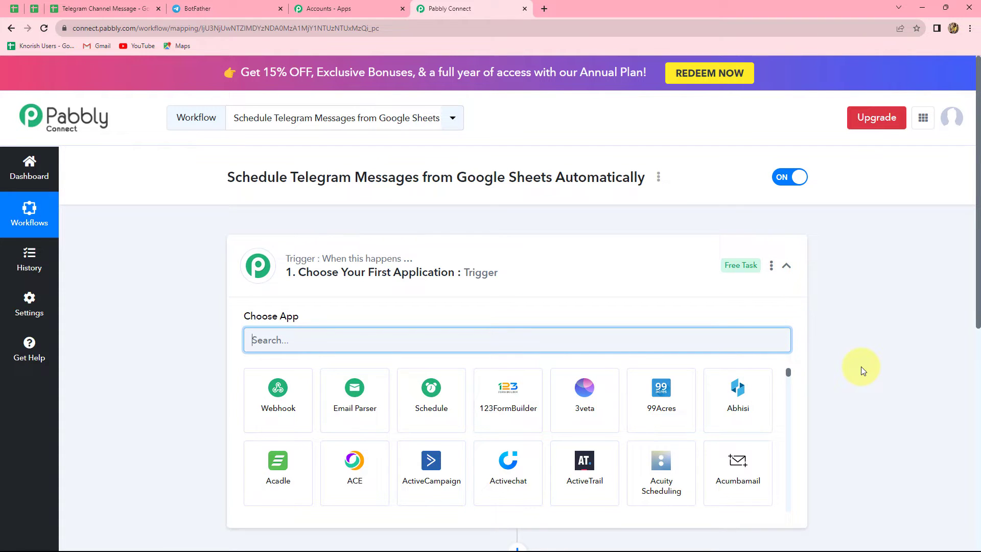
# Choose Schedule by Pabbly as the trigger app and set the workflow to run every day
pyautogui.scroll(-4, 861, 366)
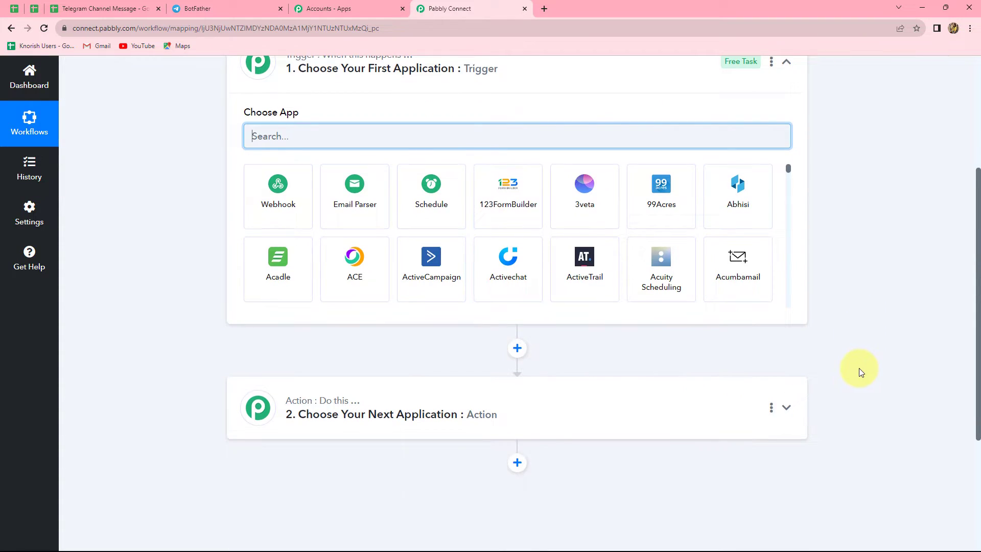
pyautogui.scroll(1, 860, 368)
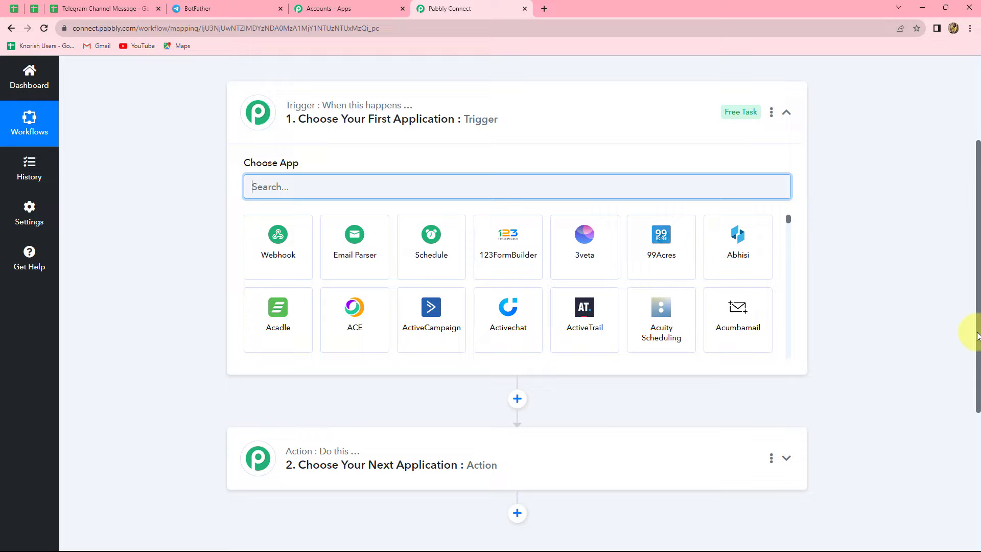
pyautogui.write('Sc')
pyautogui.click(275, 259)
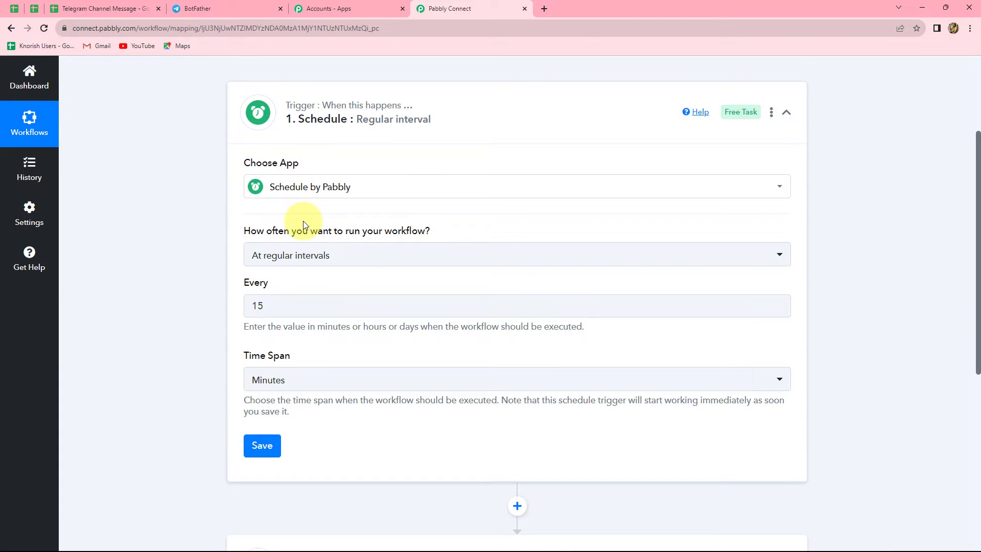
pyautogui.moveTo(340, 231)
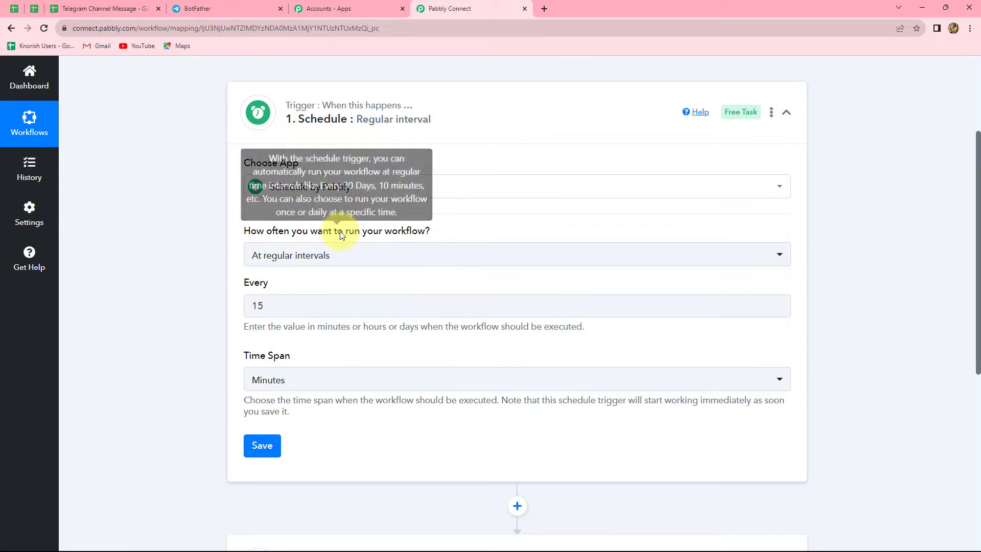
pyautogui.click(374, 259)
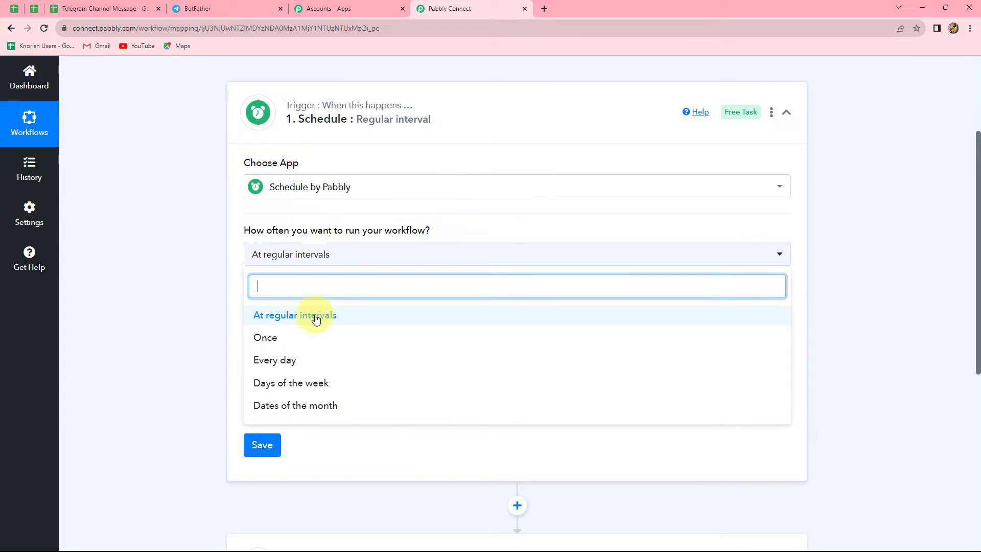
pyautogui.click(283, 366)
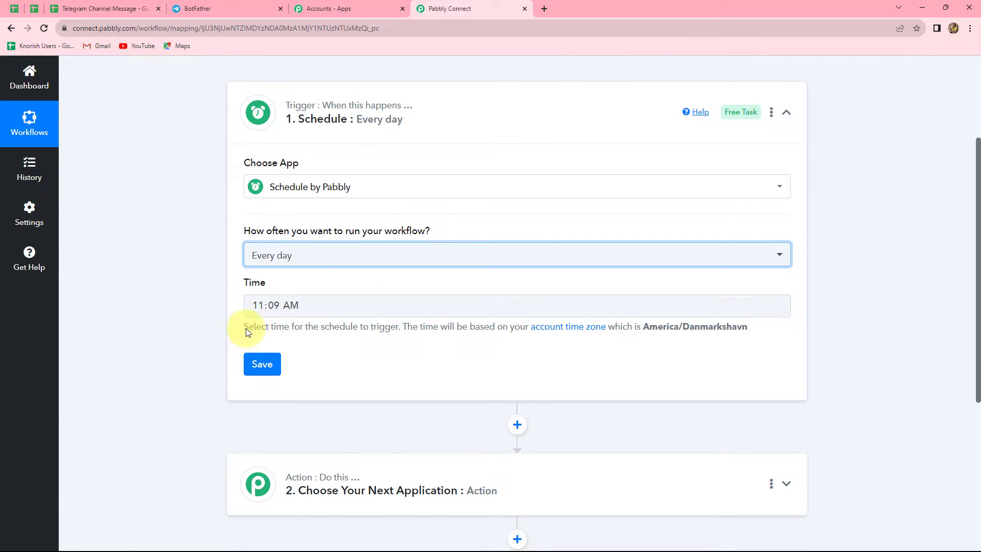
# Set the daily trigger time to 05:15 PM and save the schedule
pyautogui.click(304, 307)
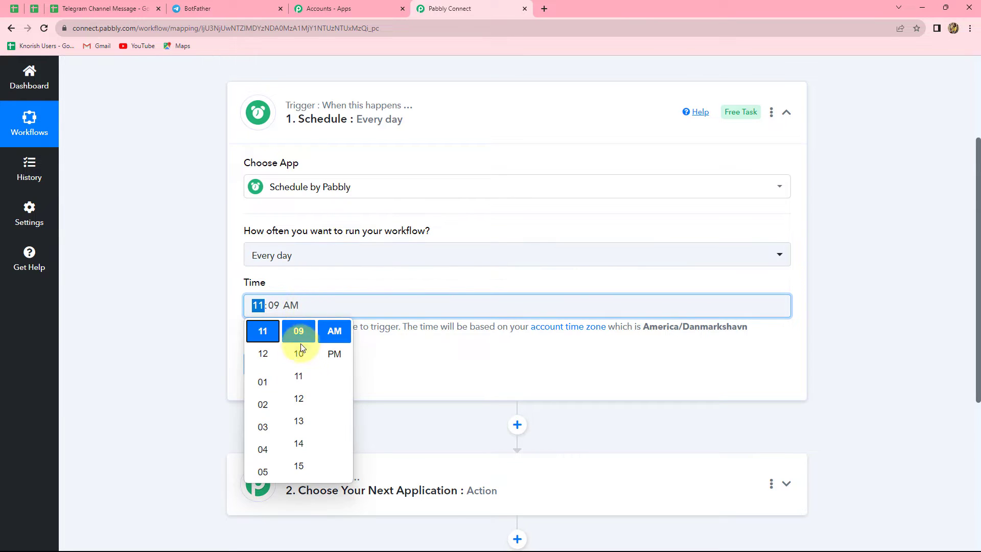
pyautogui.click(263, 470)
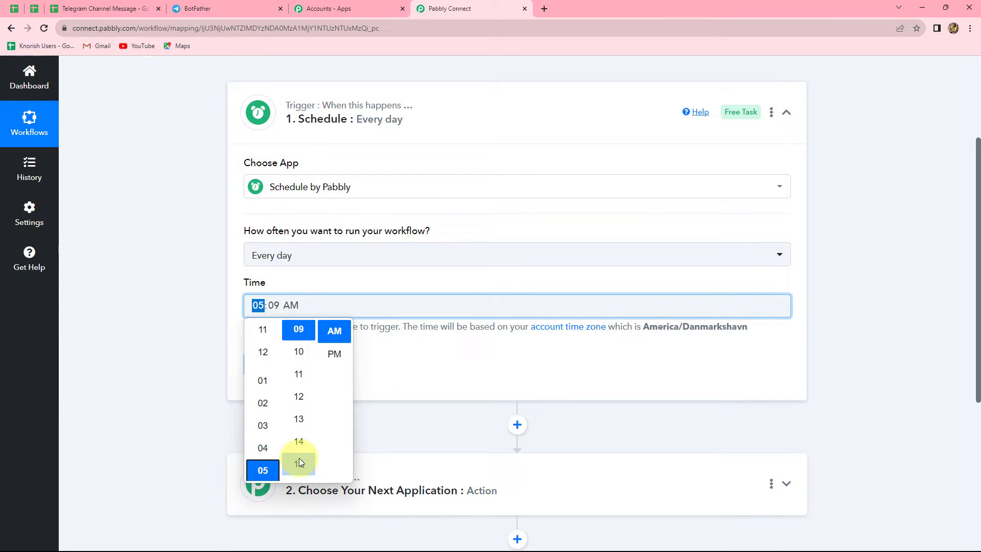
pyautogui.click(299, 463)
pyautogui.click(334, 356)
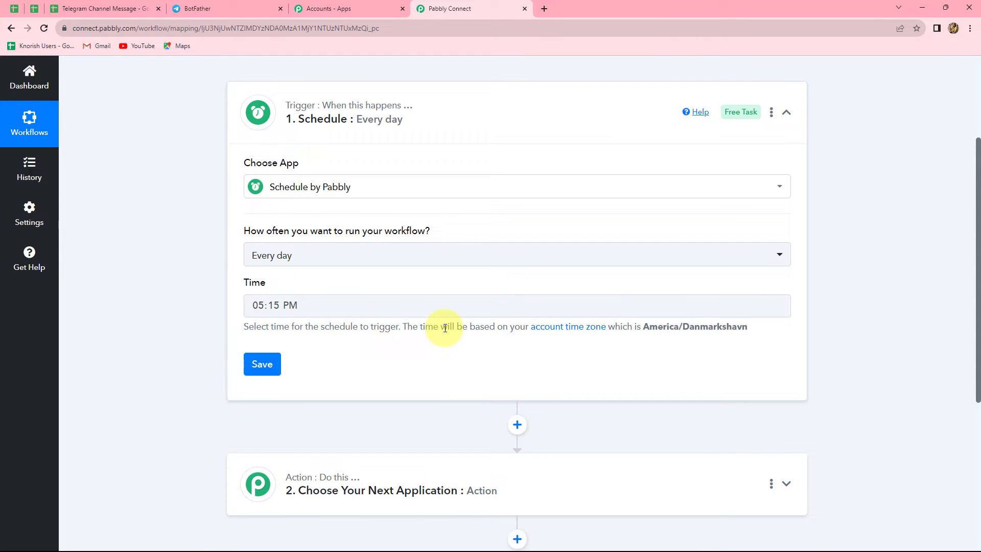
pyautogui.scroll(-3, 445, 327)
pyautogui.click(262, 211)
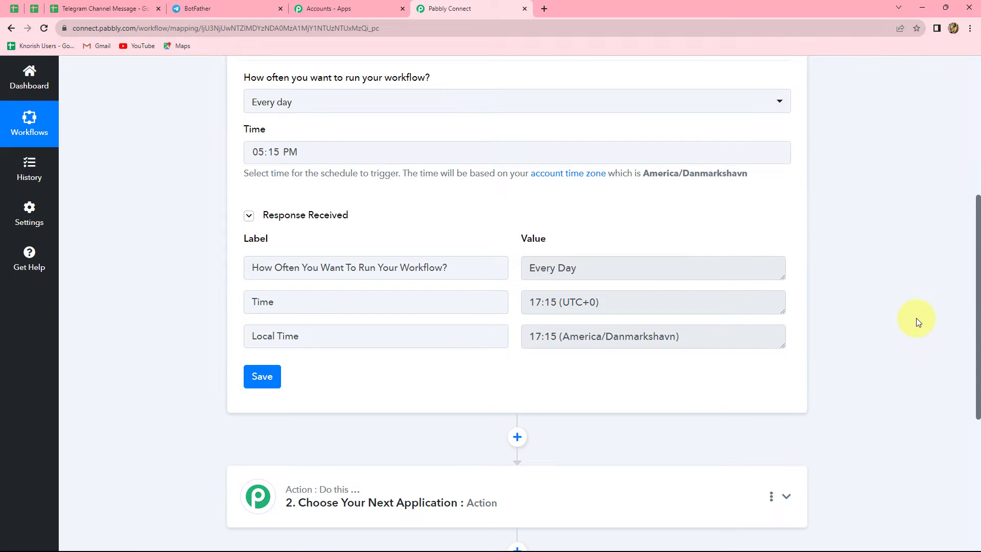
# Review the saved schedule trigger's response and the task entries in the Telegram Channel Message spreadsheet
pyautogui.scroll(-4, 917, 320)
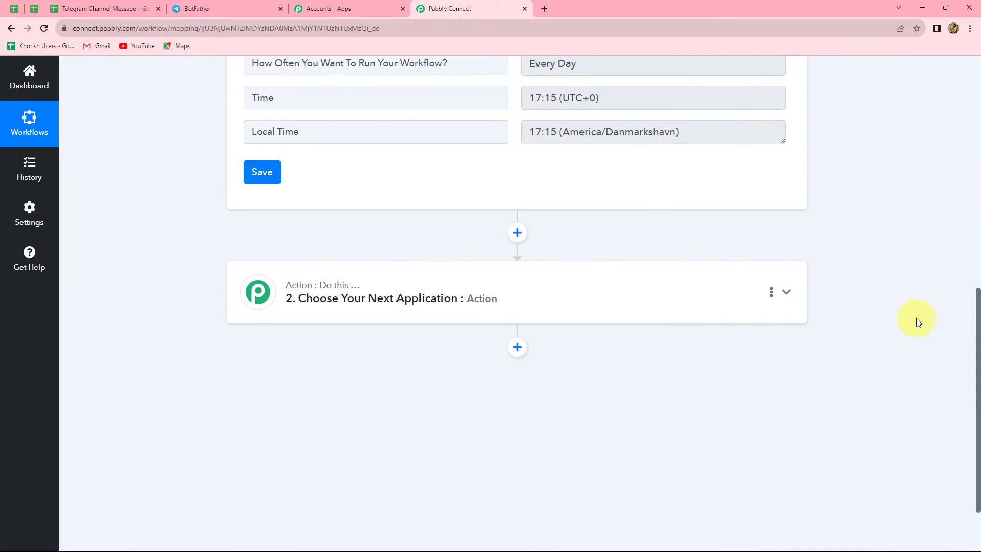
pyautogui.scroll(-2, 917, 320)
pyautogui.scroll(7, 917, 321)
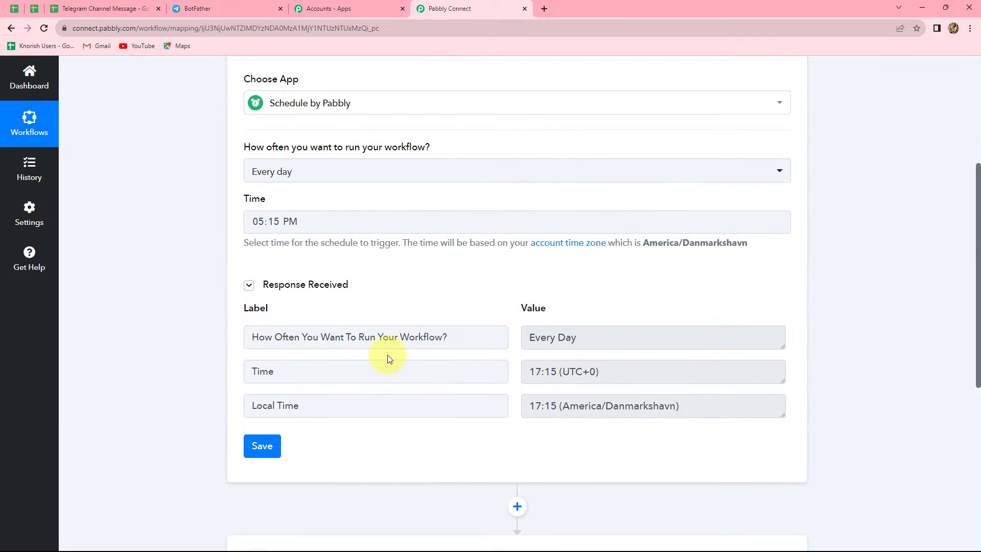
pyautogui.scroll(-3, 979, 266)
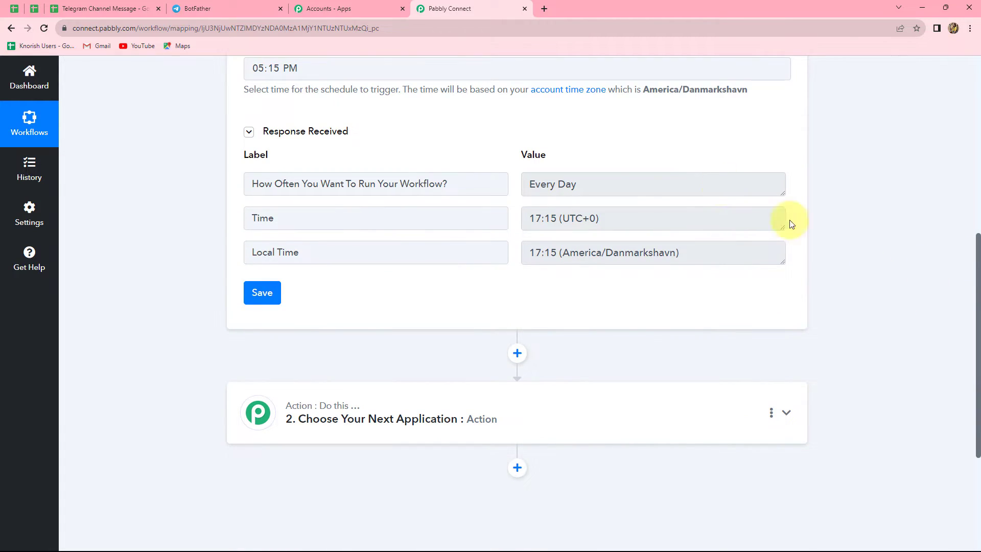
pyautogui.click(99, 9)
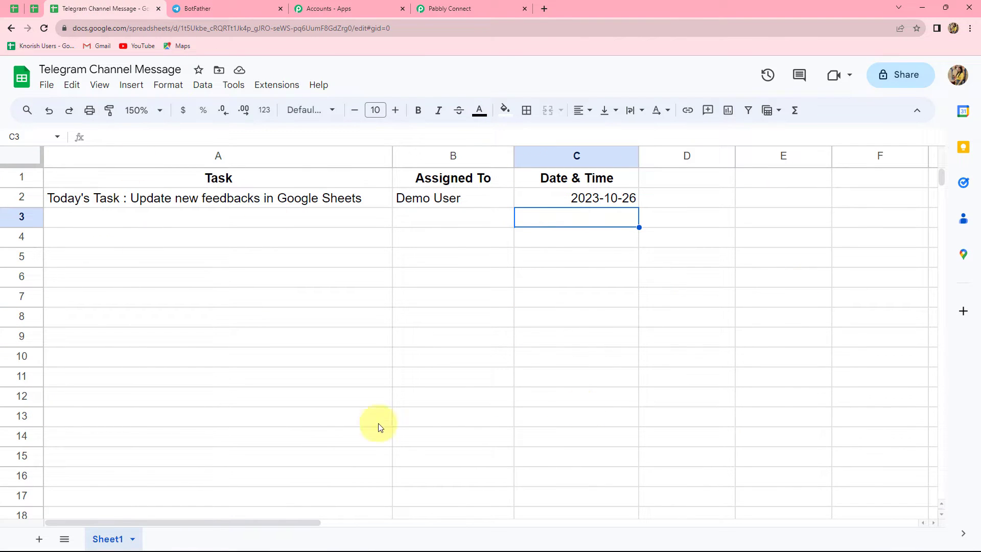
pyautogui.click(458, 9)
pyautogui.scroll(-4, 821, 293)
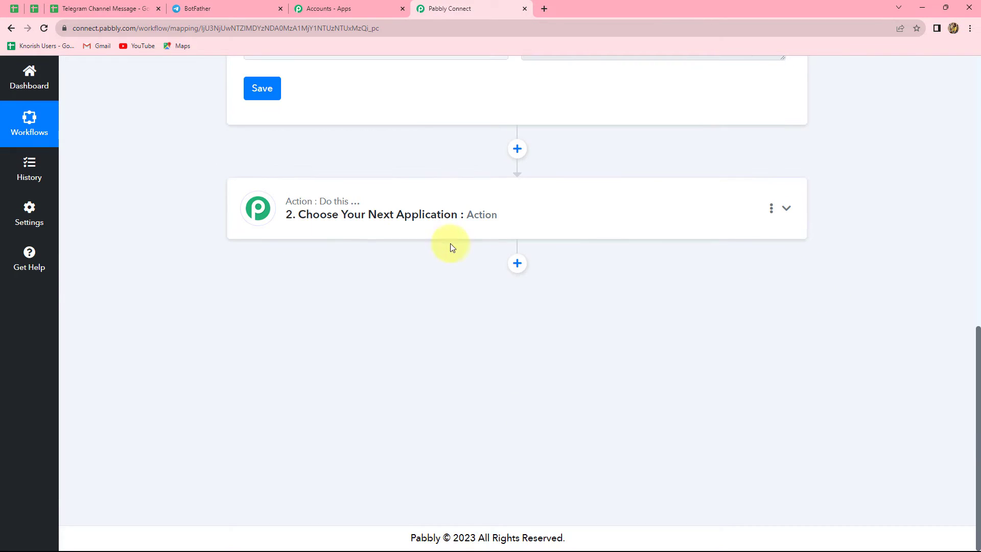
pyautogui.scroll(3, 565, 287)
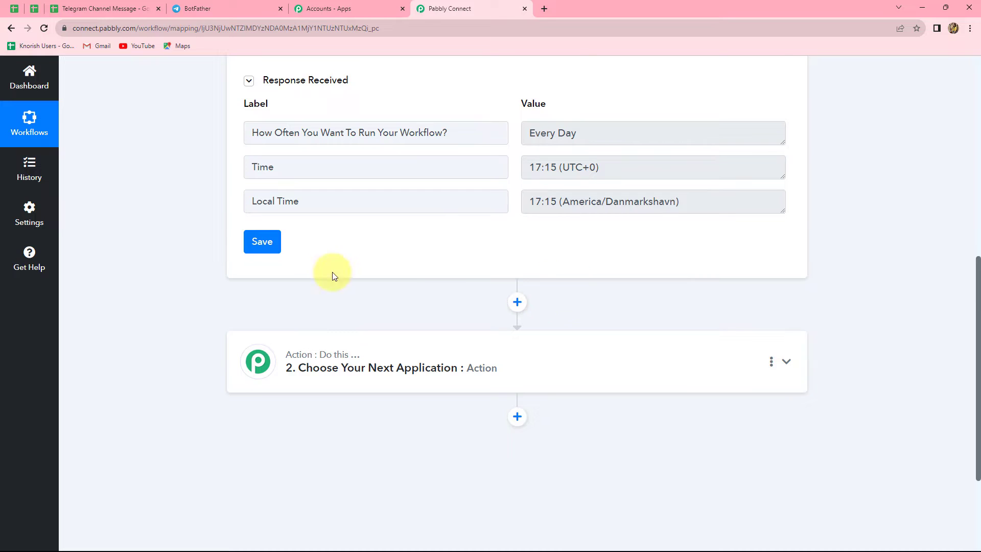
pyautogui.scroll(-2, 454, 277)
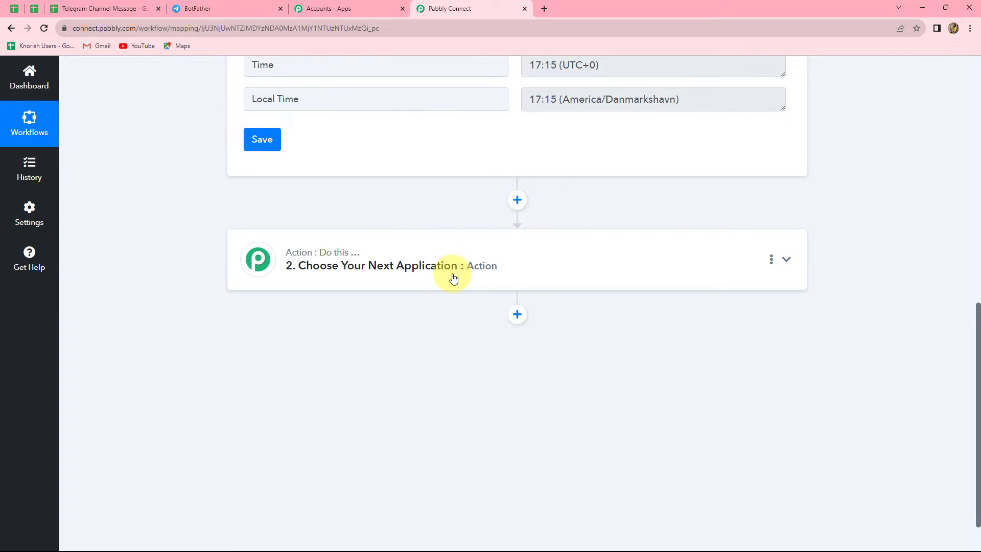
# Add Date/Time Formatter by Pabbly as the second step with the Current Date action event and connect it
pyautogui.click(445, 280)
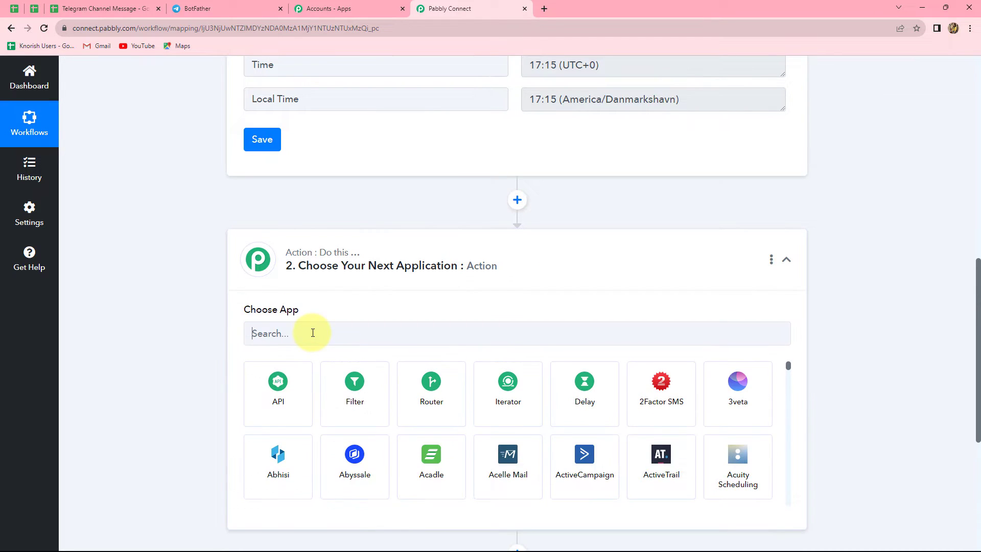
pyautogui.write('Date')
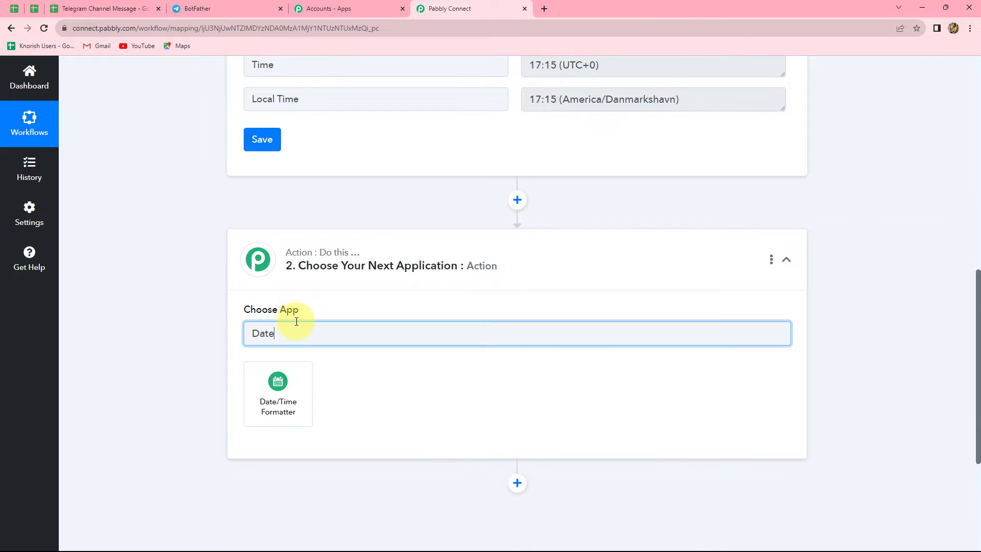
pyautogui.click(287, 373)
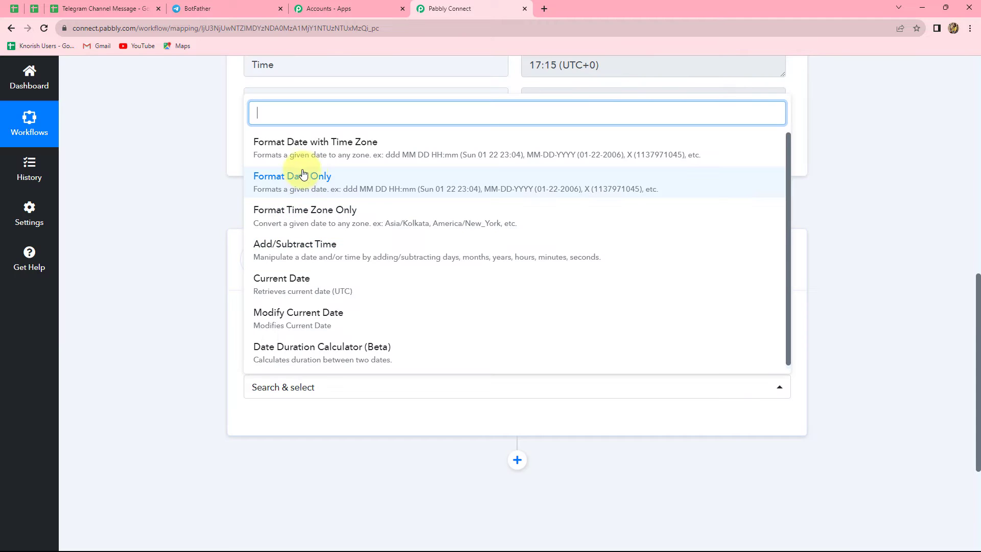
pyautogui.click(287, 282)
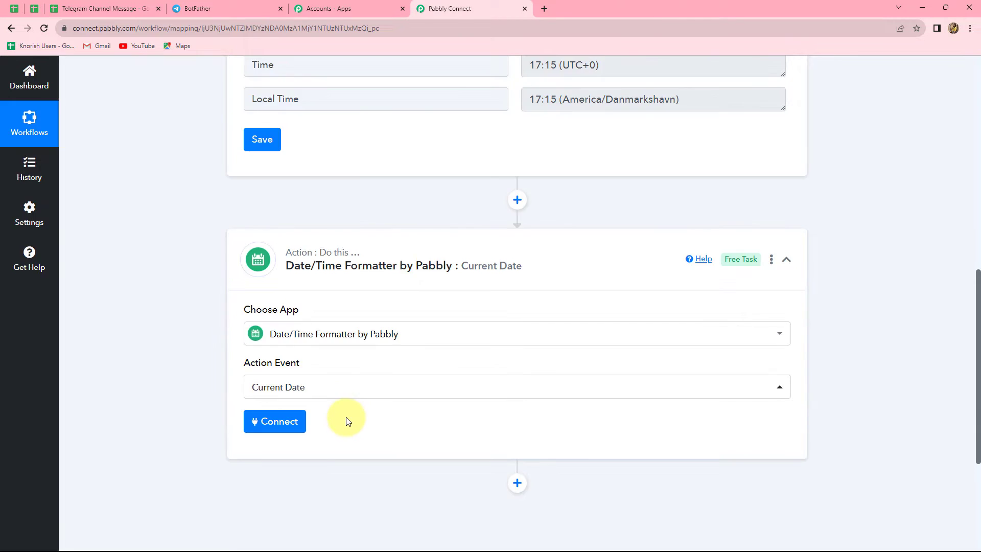
pyautogui.click(271, 424)
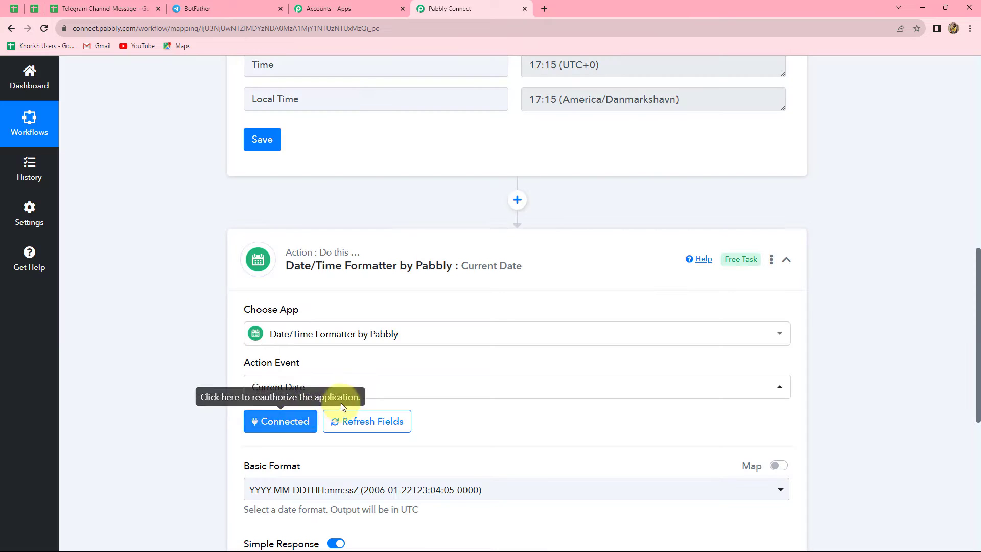
# Set the current date's basic format to YYYY-MM-DD, then save the action and send a test request
pyautogui.scroll(-4, 327, 378)
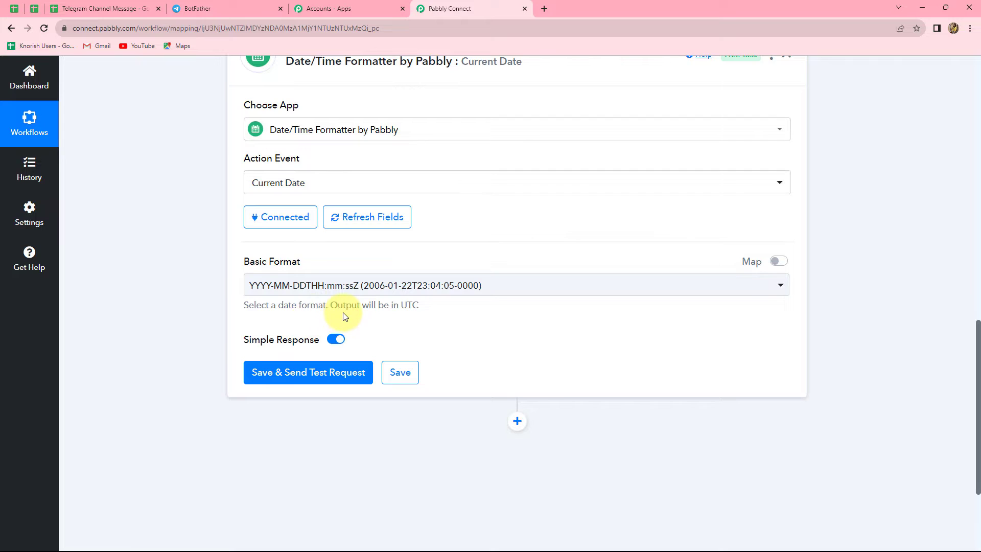
pyautogui.click(339, 284)
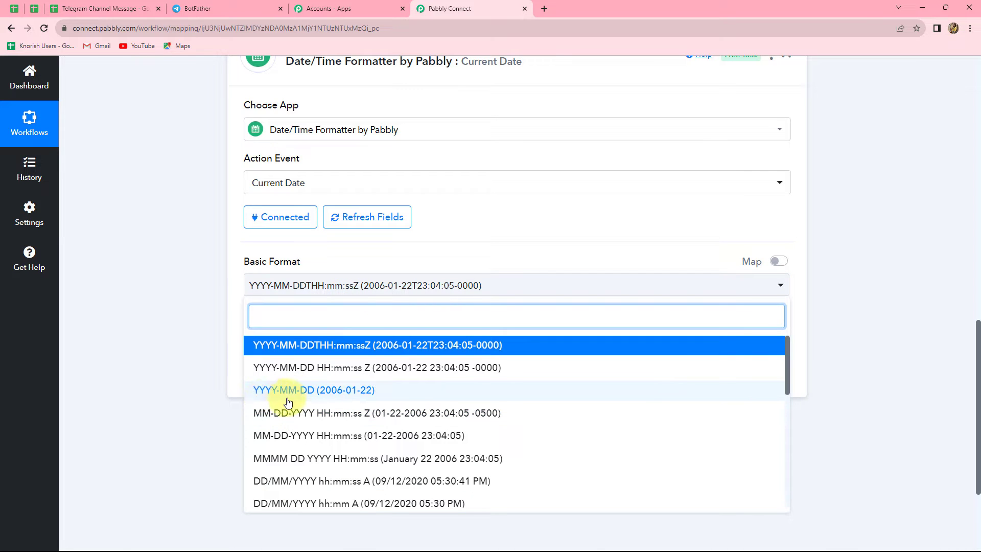
pyautogui.click(294, 393)
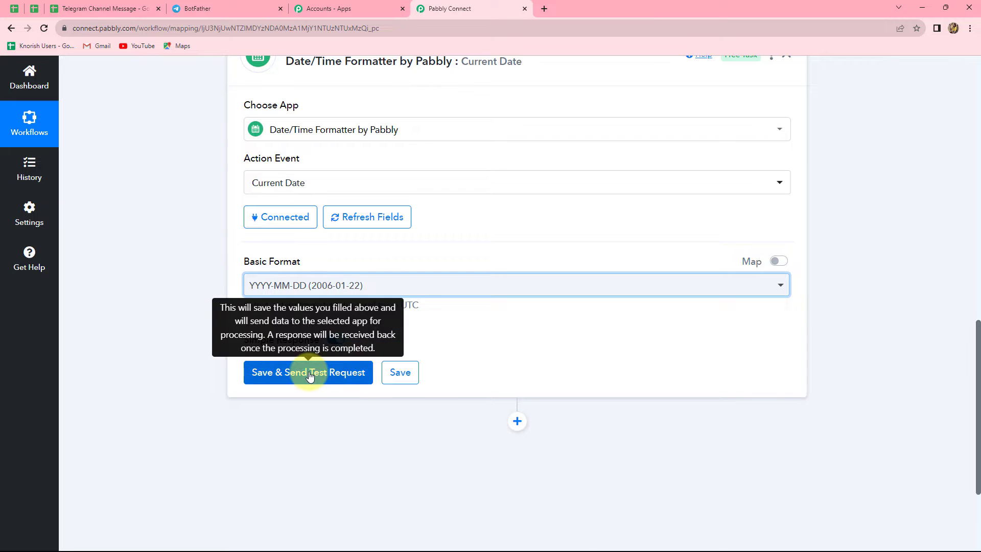
pyautogui.click(310, 375)
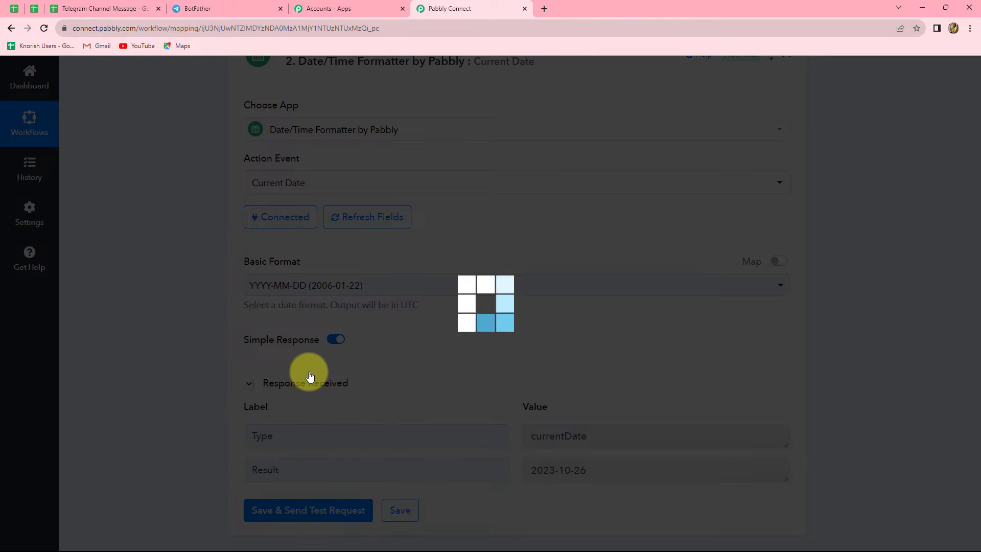
pyautogui.scroll(-4, 528, 277)
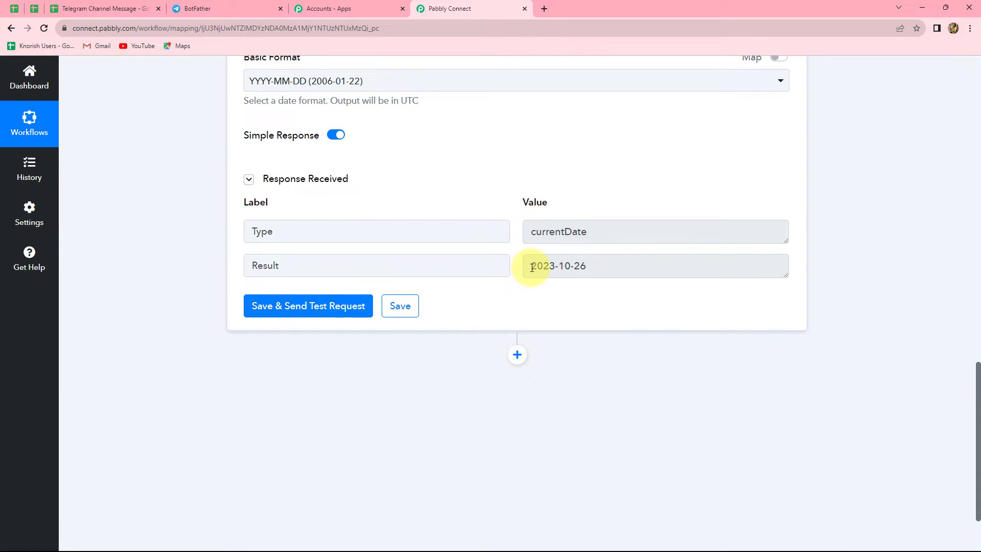
# Compare the Current Date response's result with the Date & Time entry in the Telegram Channel Message spreadsheet
pyautogui.moveTo(532, 267); pyautogui.dragTo(468, 265)
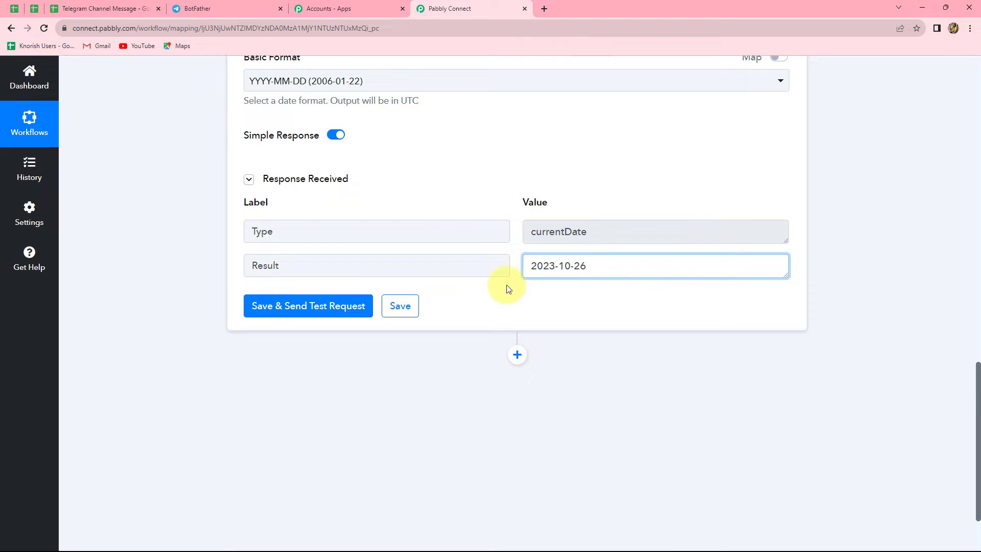
pyautogui.click(95, 6)
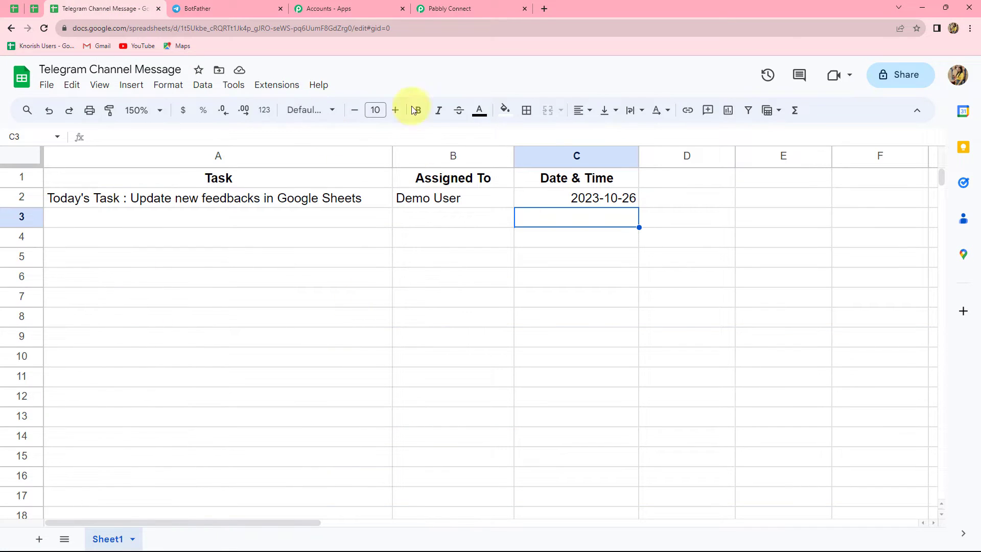
pyautogui.click(440, 6)
# Add Google Sheets as the third workflow step with the Lookup Spreadsheet Rows V1 action event
pyautogui.scroll(-2, 651, 268)
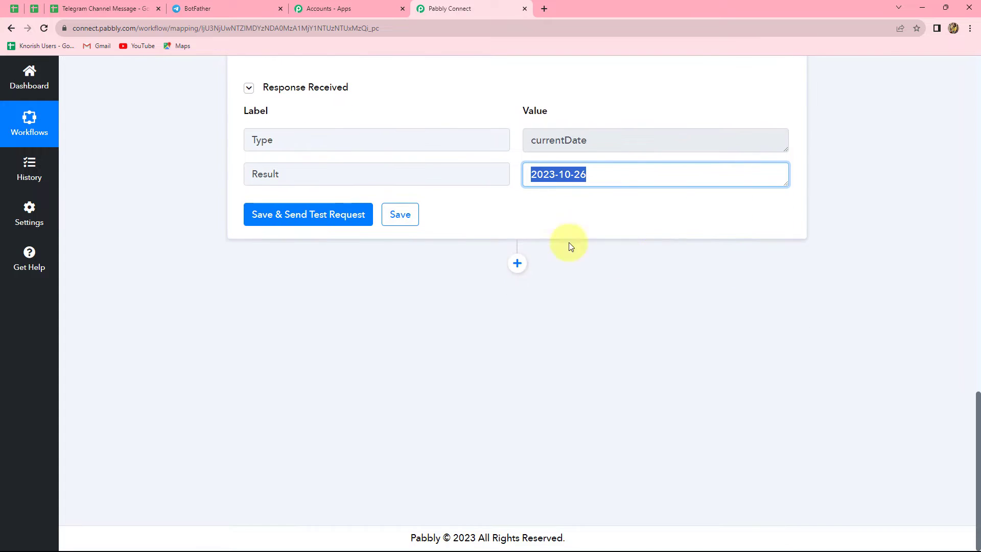
pyautogui.click(518, 263)
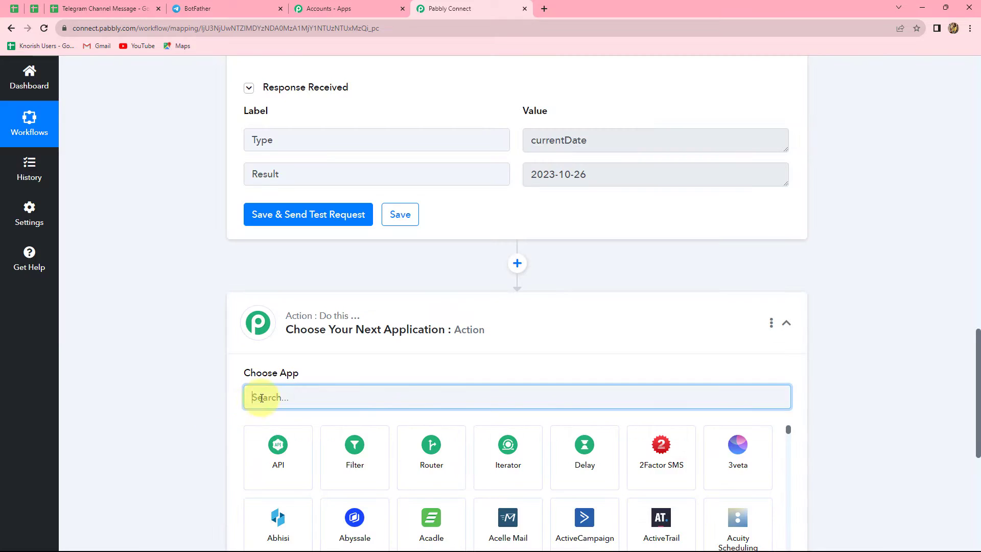
pyautogui.write('G')
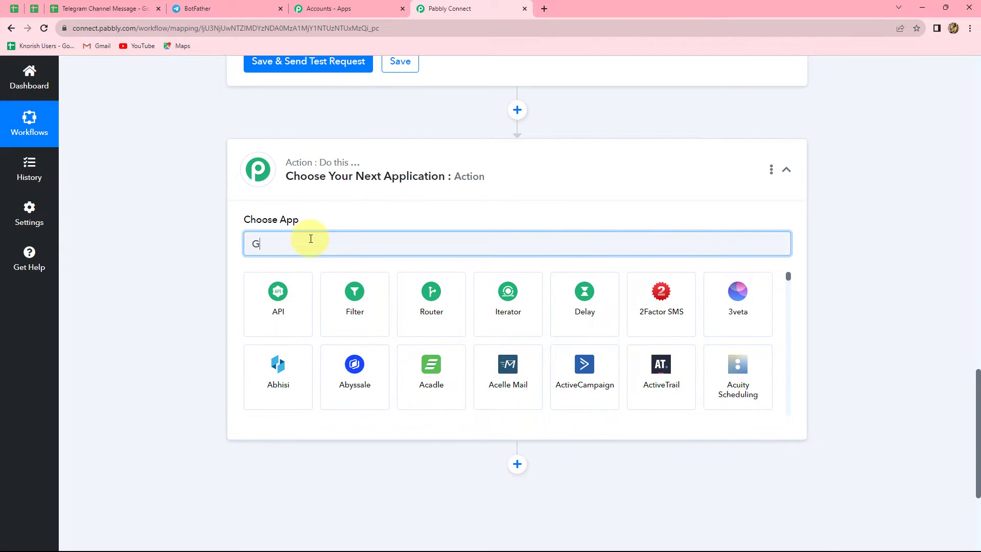
pyautogui.write('oogle')
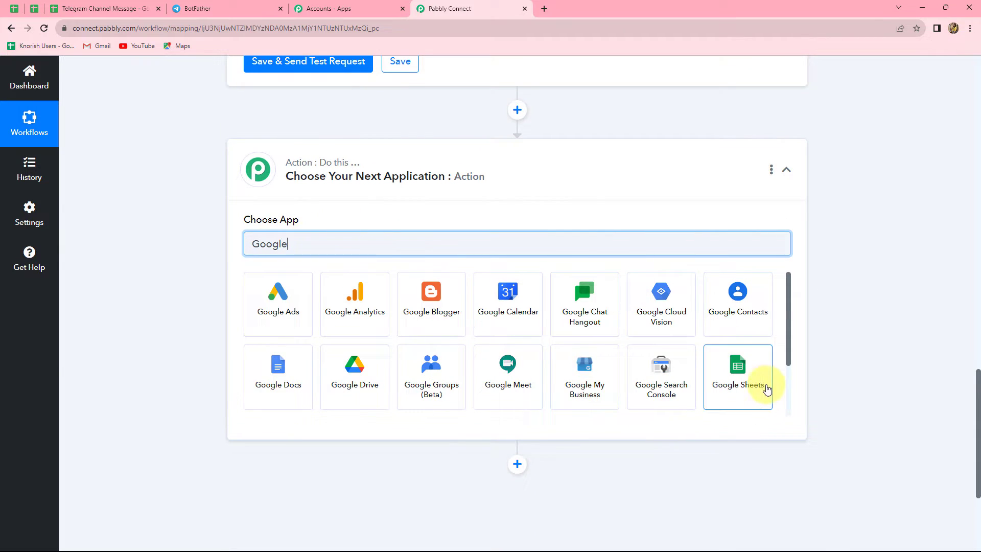
pyautogui.click(765, 389)
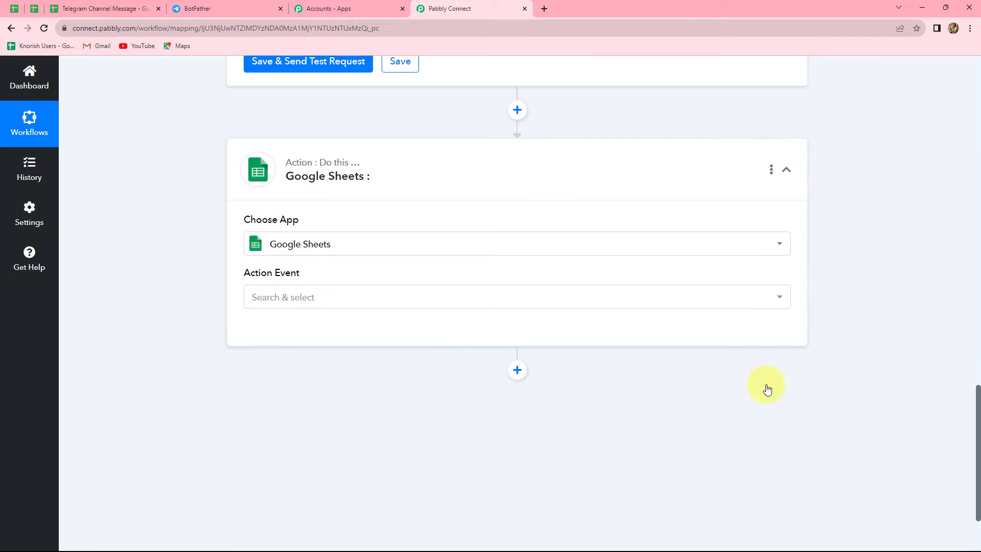
pyautogui.click(341, 299)
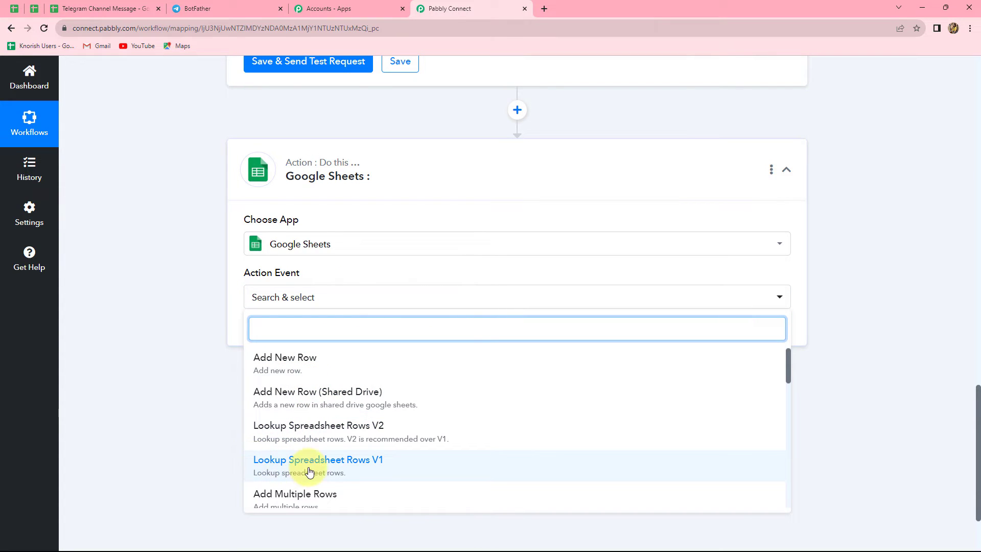
pyautogui.click(368, 468)
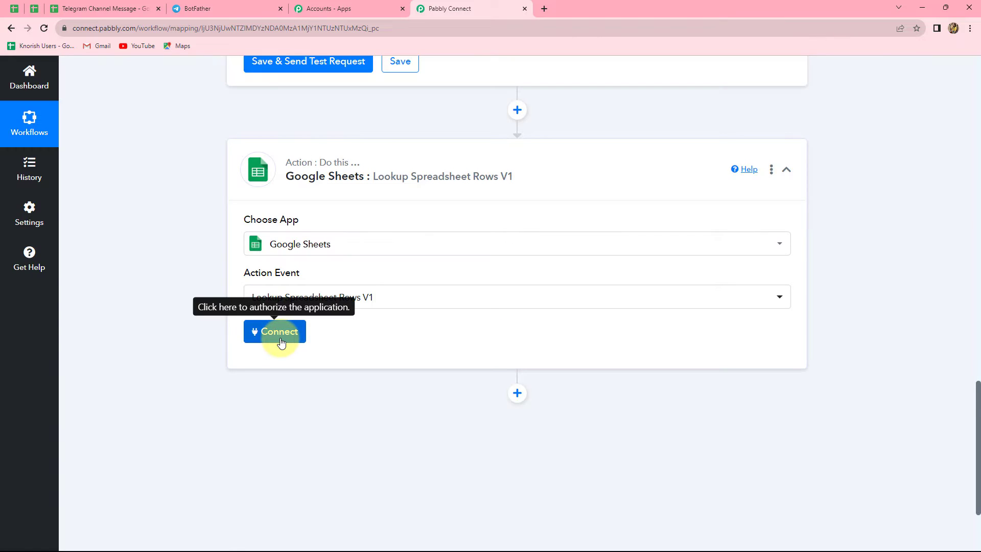
# Create a new Google Sheets connection by signing in with the Google account and allowing the requested access
pyautogui.click(281, 343)
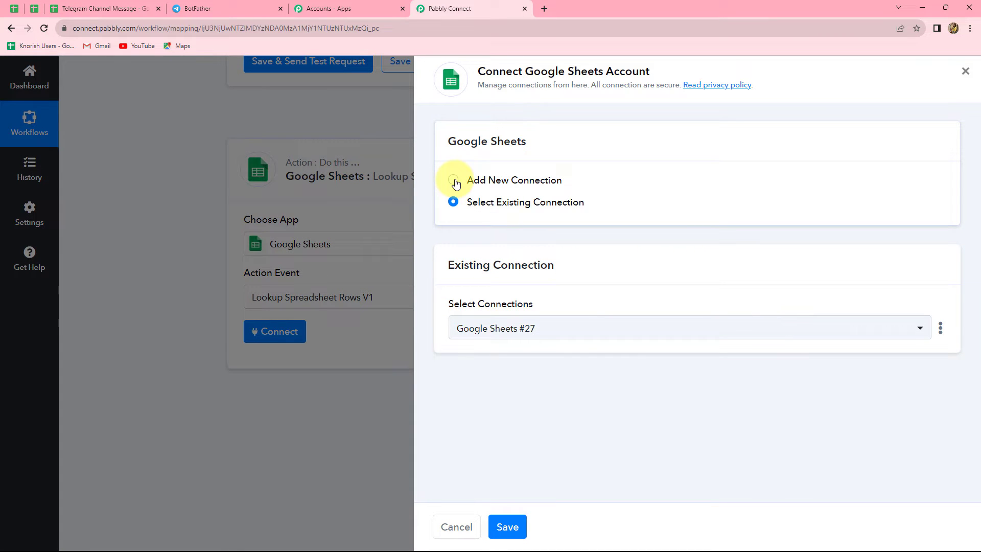
pyautogui.click(454, 181)
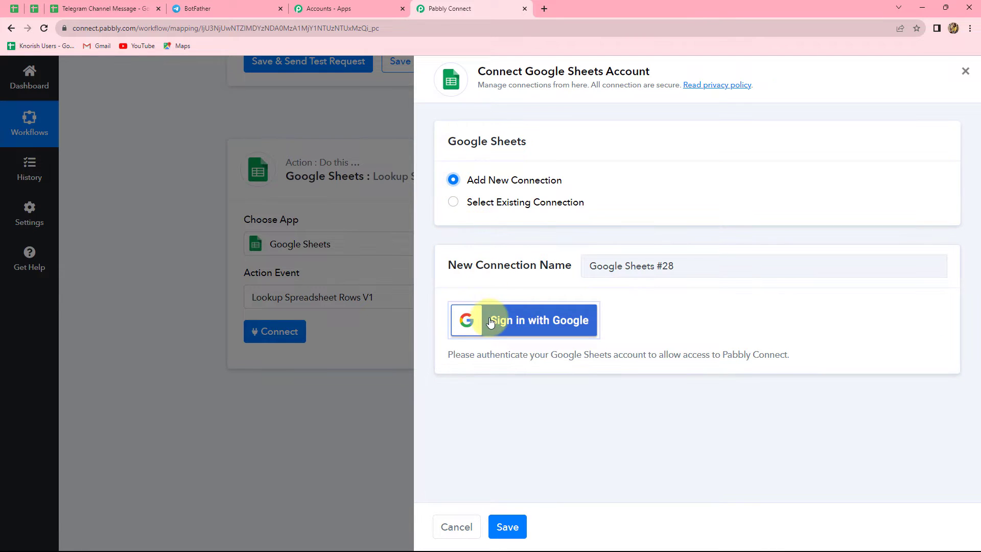
pyautogui.click(492, 320)
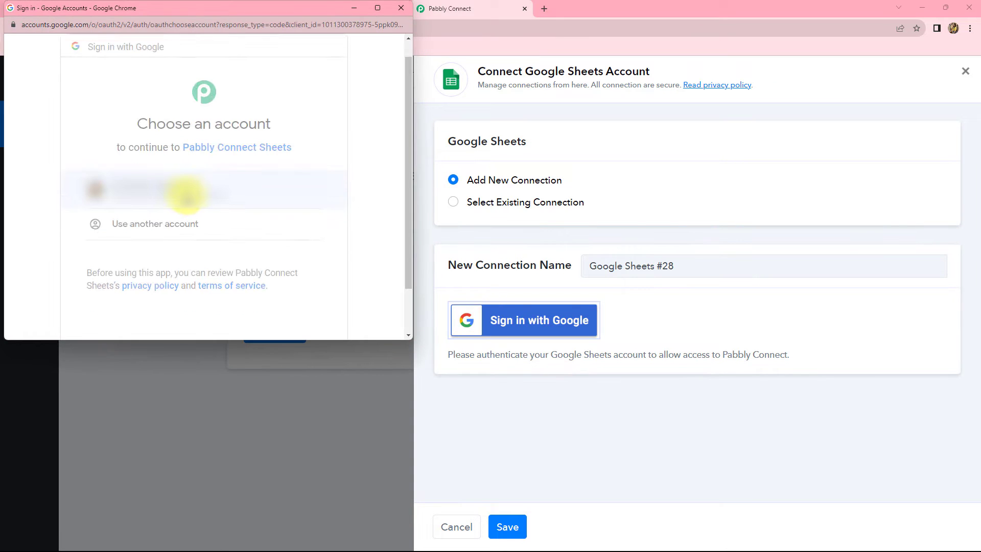
pyautogui.click(186, 192)
pyautogui.scroll(-5, 186, 195)
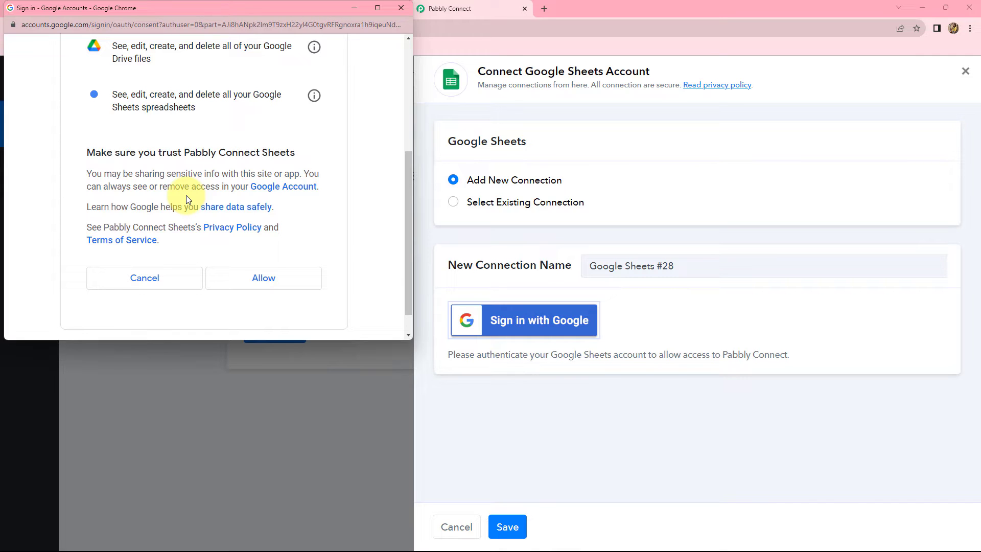
pyautogui.click(250, 282)
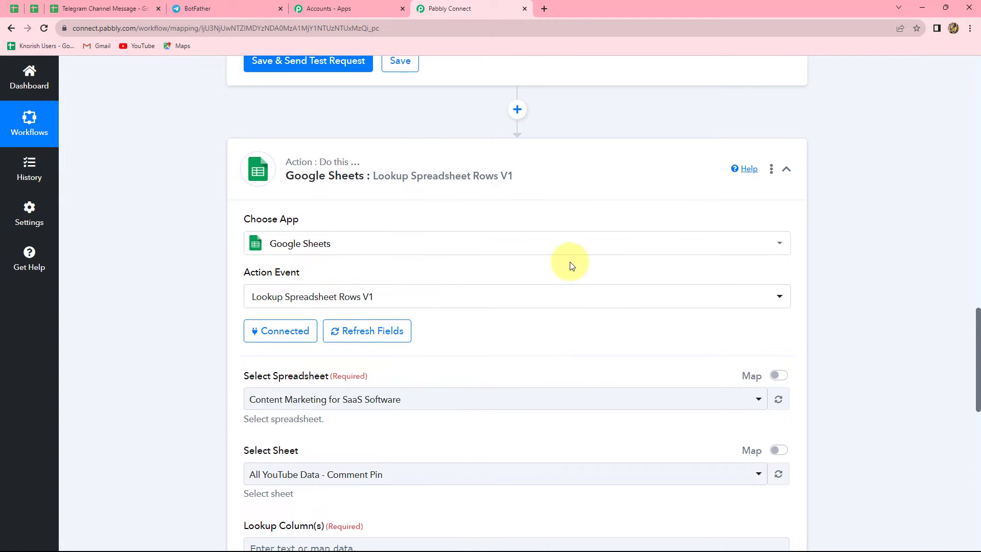
# Select the Telegram Channel Message spreadsheet and its Sheet1 for the lookup, checking the names against the open spreadsheet
pyautogui.scroll(-4, 536, 220)
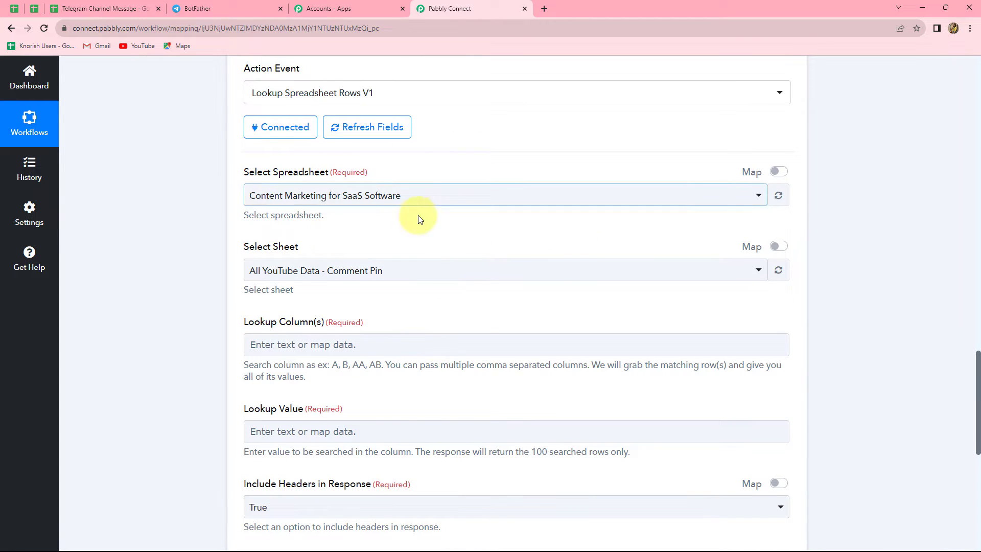
pyautogui.click(94, 5)
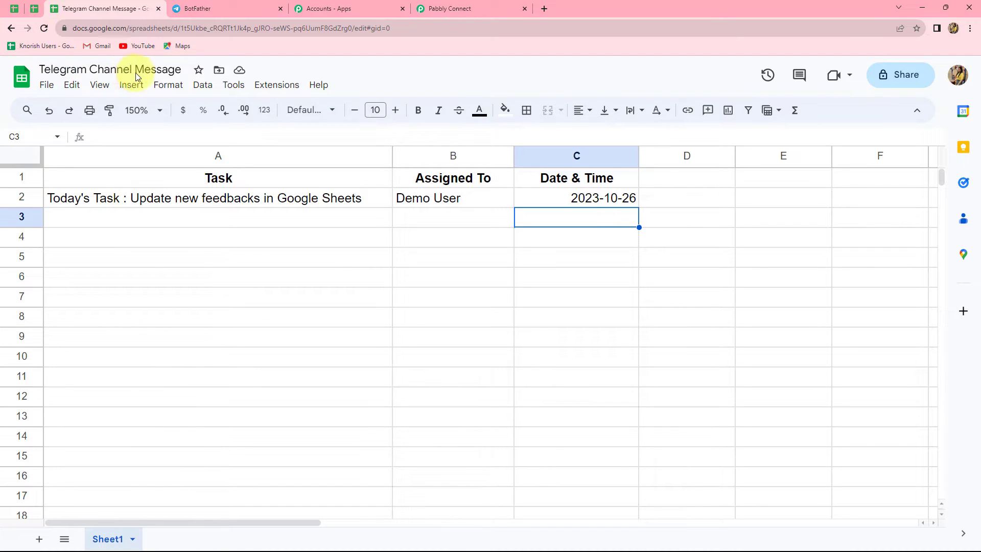
pyautogui.click(450, 10)
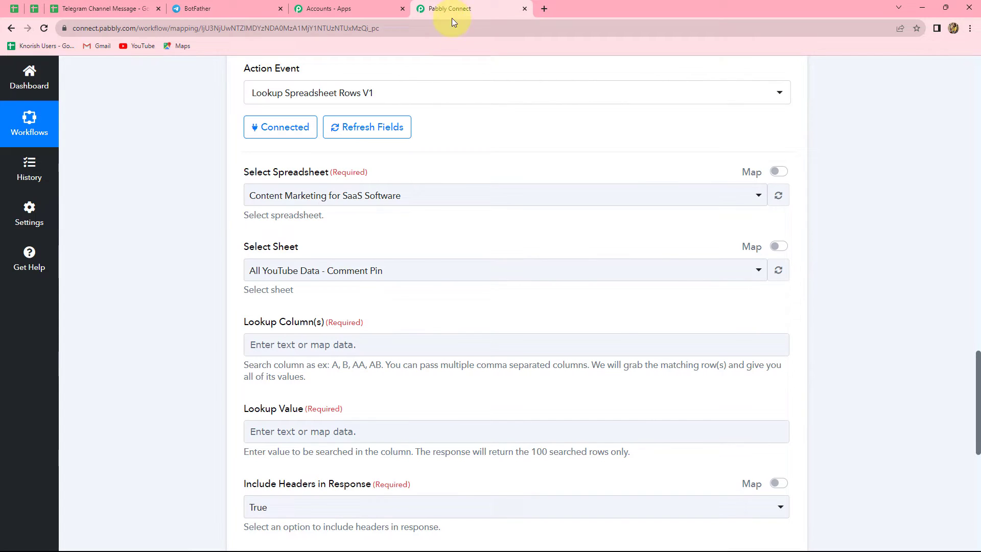
pyautogui.click(422, 200)
pyautogui.click(397, 278)
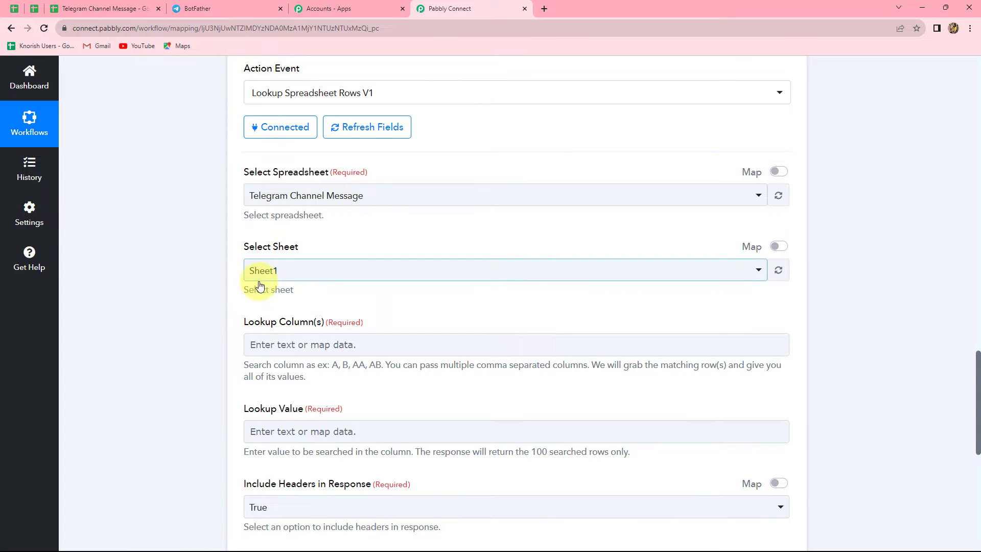
pyautogui.click(125, 9)
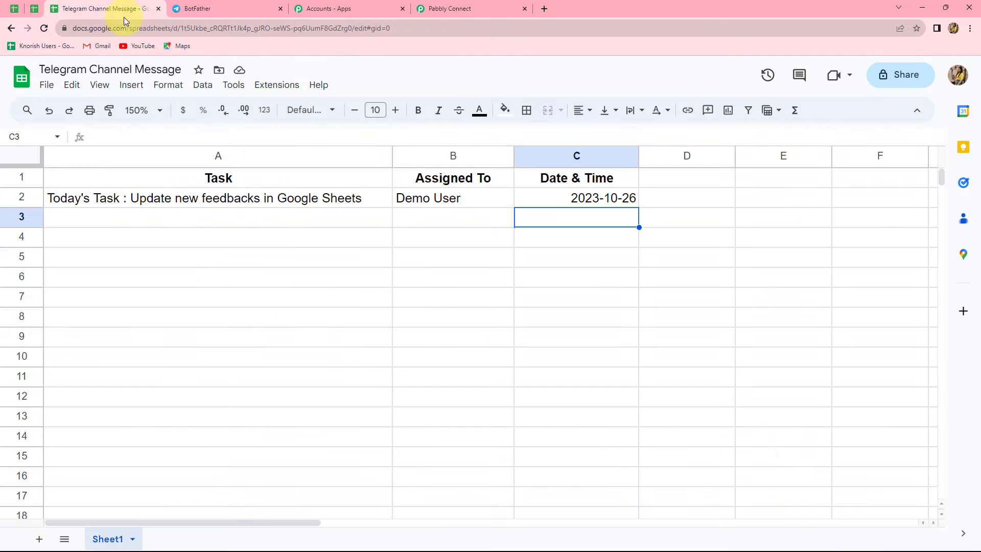
pyautogui.click(460, 8)
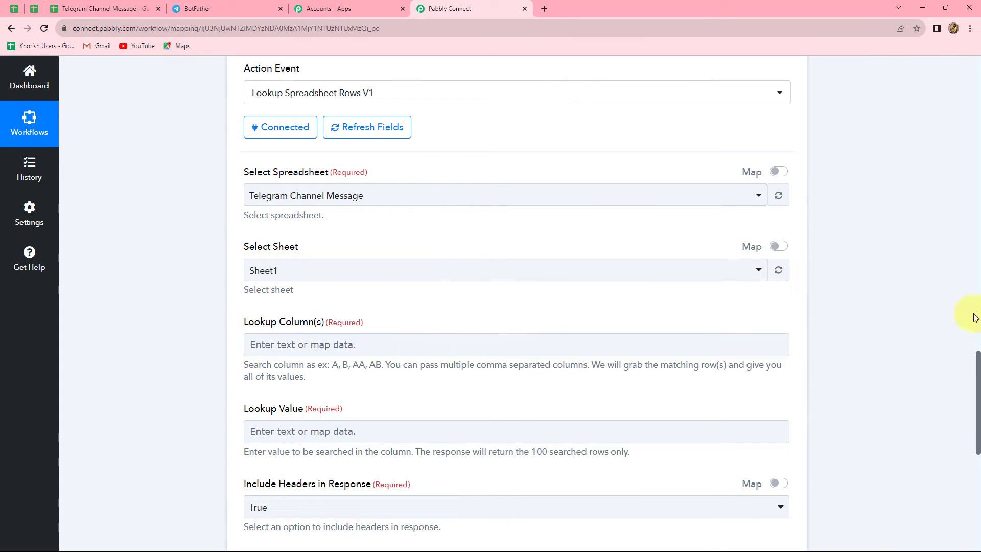
# Set the lookup column to C, the spreadsheet's Date & Time column
pyautogui.scroll(-4, 915, 321)
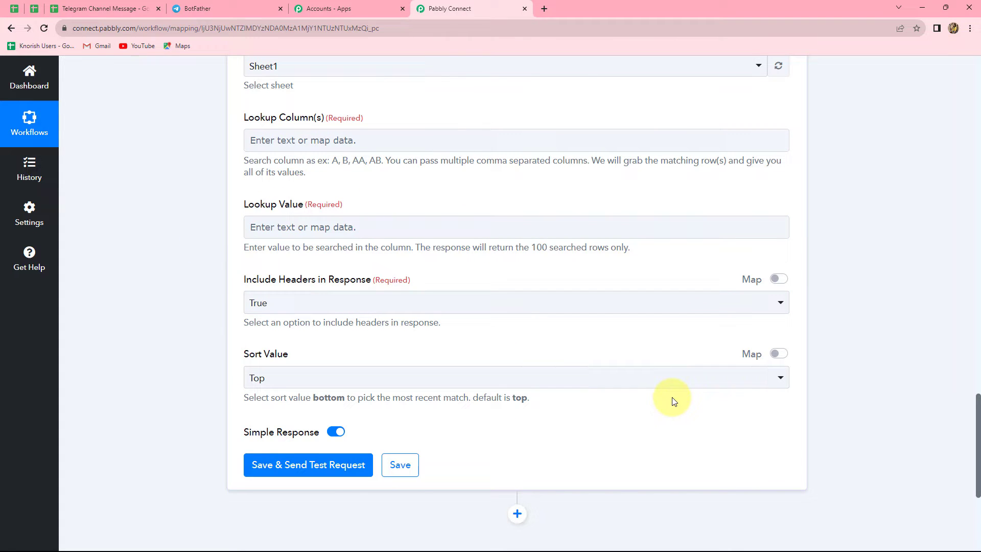
pyautogui.click(104, 8)
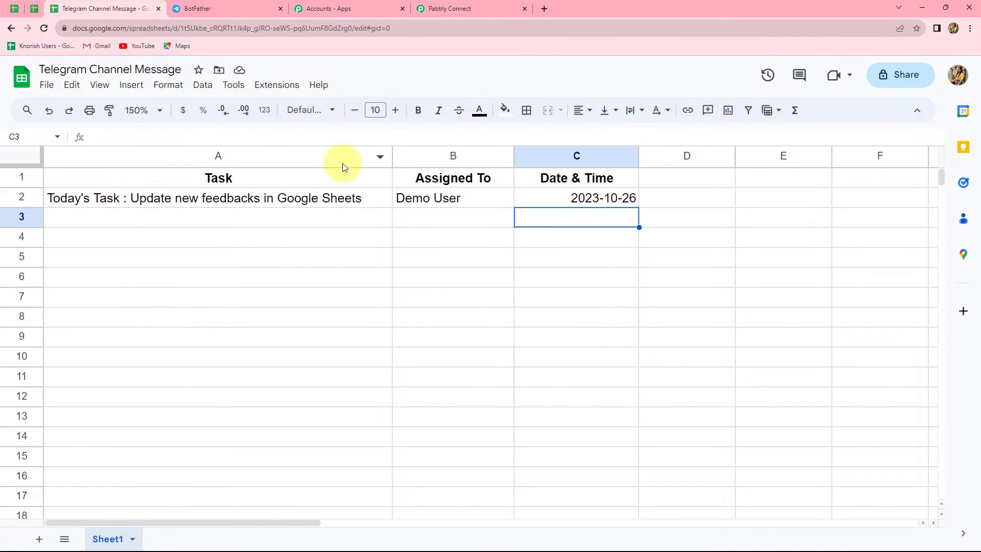
pyautogui.click(457, 4)
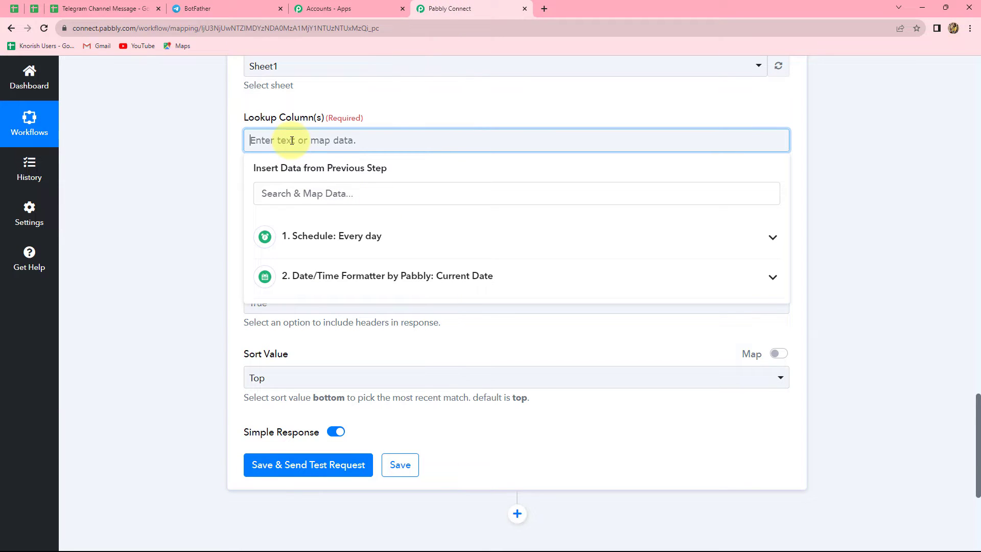
pyautogui.click(159, 156)
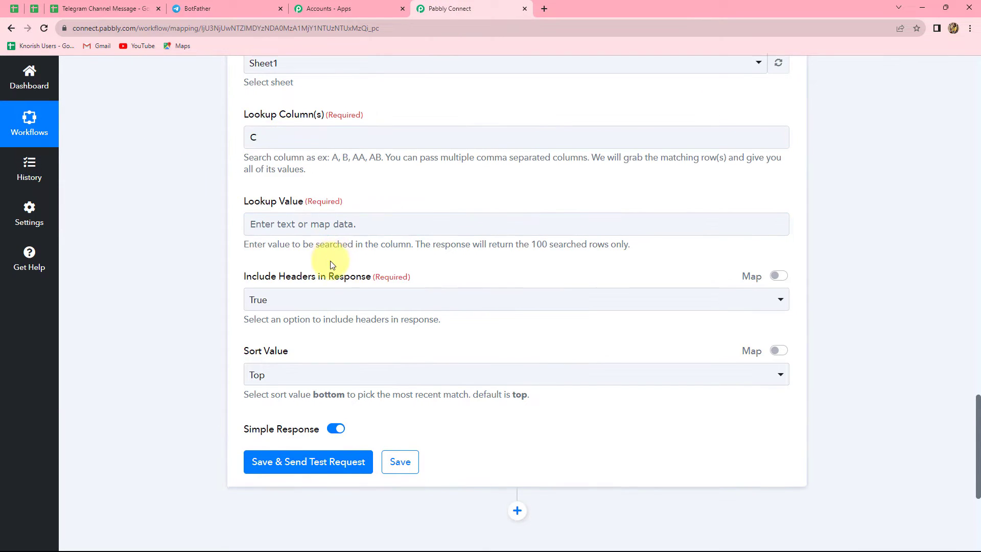
# Review the spreadsheet's Date & Time column and the Current Date step's response to identify the value to look up
pyautogui.scroll(-3, 280, 153)
pyautogui.scroll(2, 311, 118)
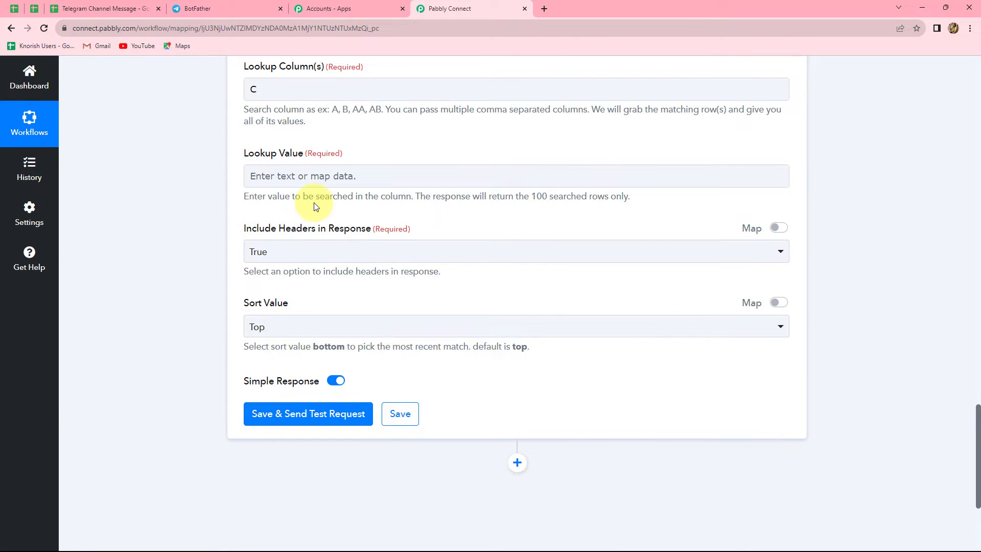
pyautogui.click(131, 8)
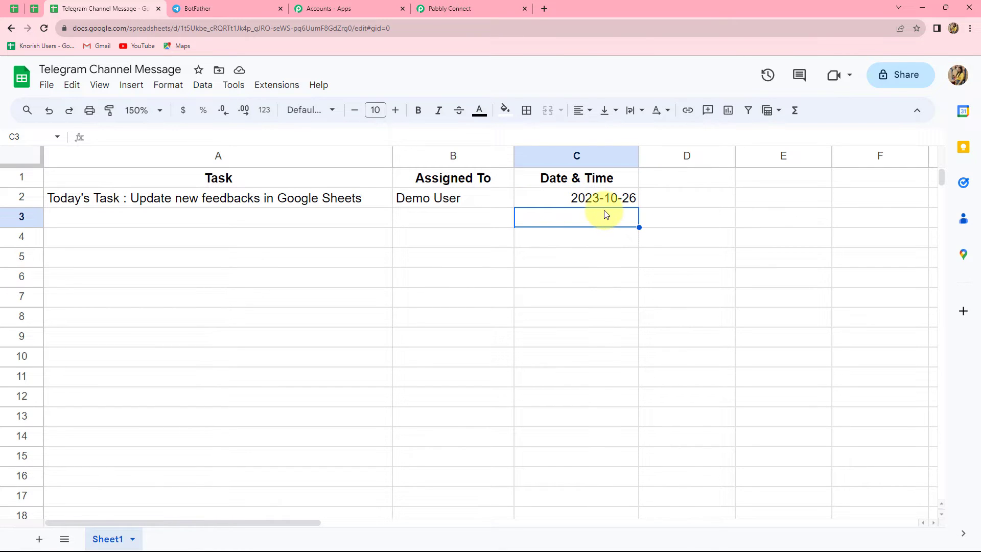
pyautogui.click(419, 9)
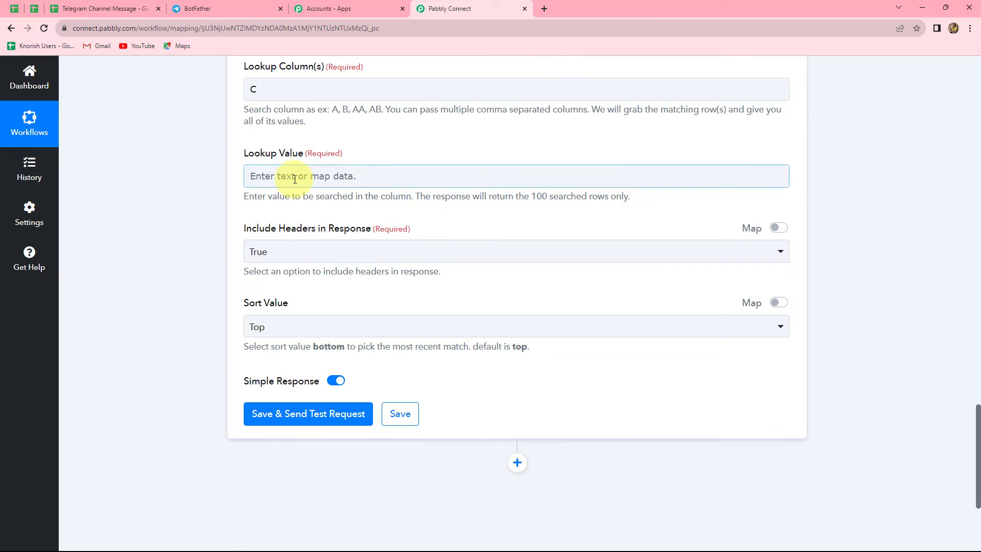
pyautogui.scroll(1, 495, 223)
pyautogui.click(304, 234)
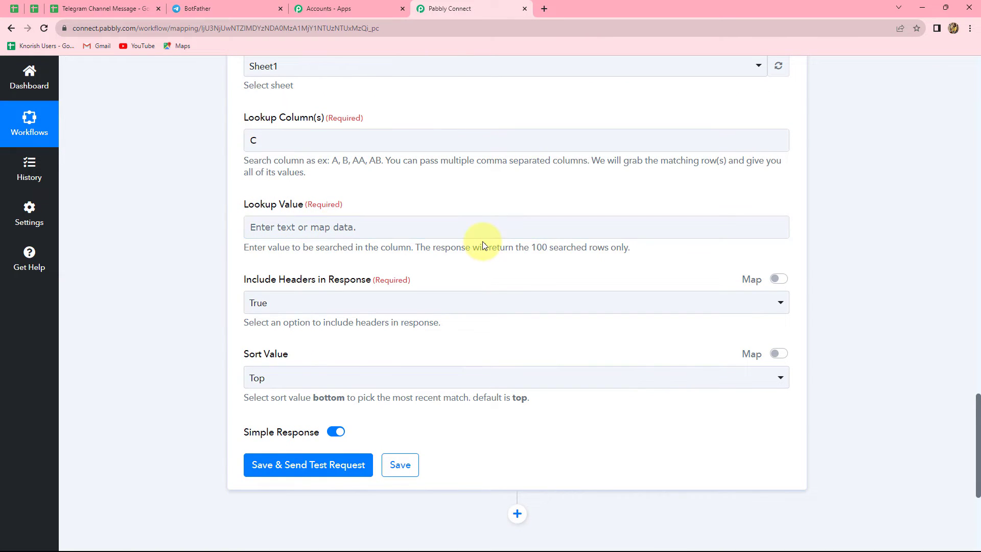
pyautogui.scroll(4, 593, 275)
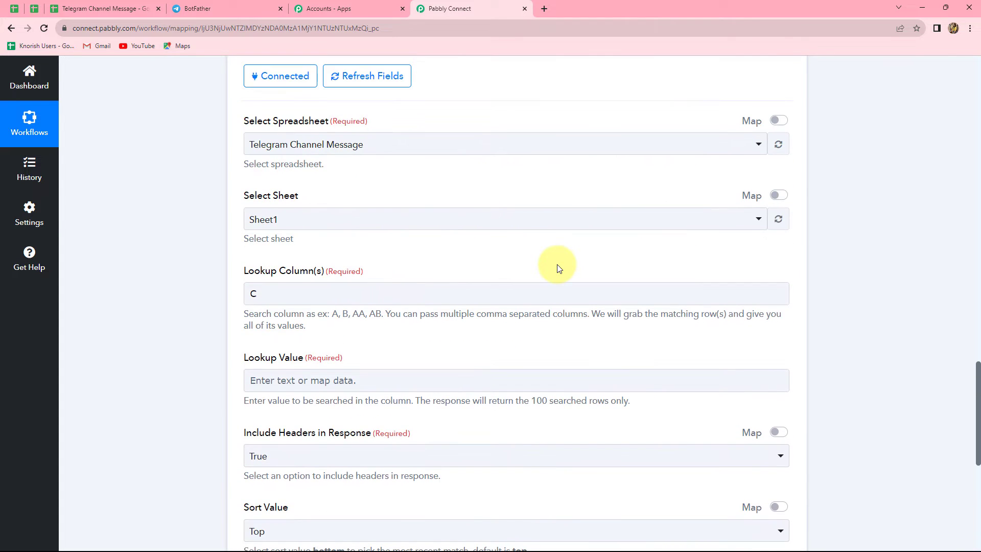
pyautogui.scroll(12, 557, 265)
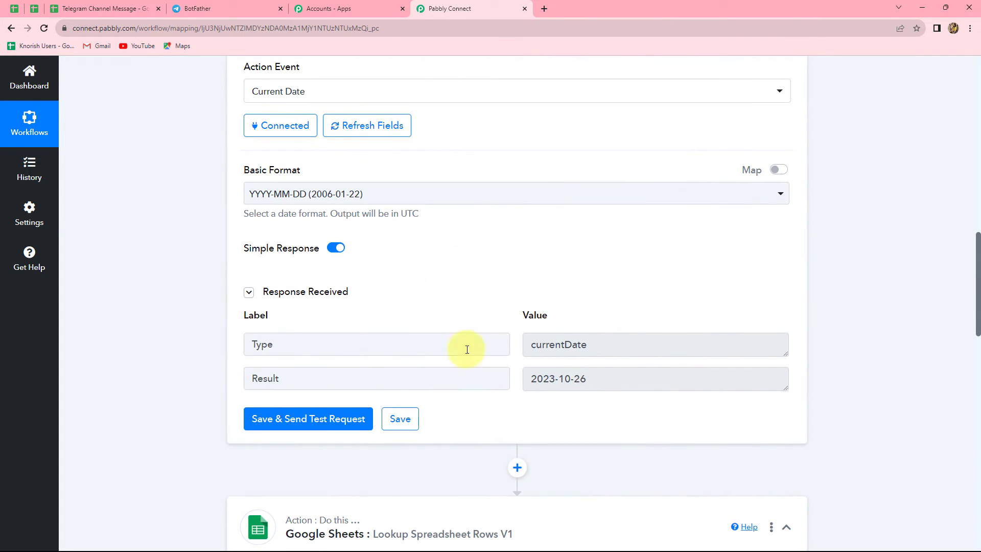
pyautogui.scroll(-4, 521, 395)
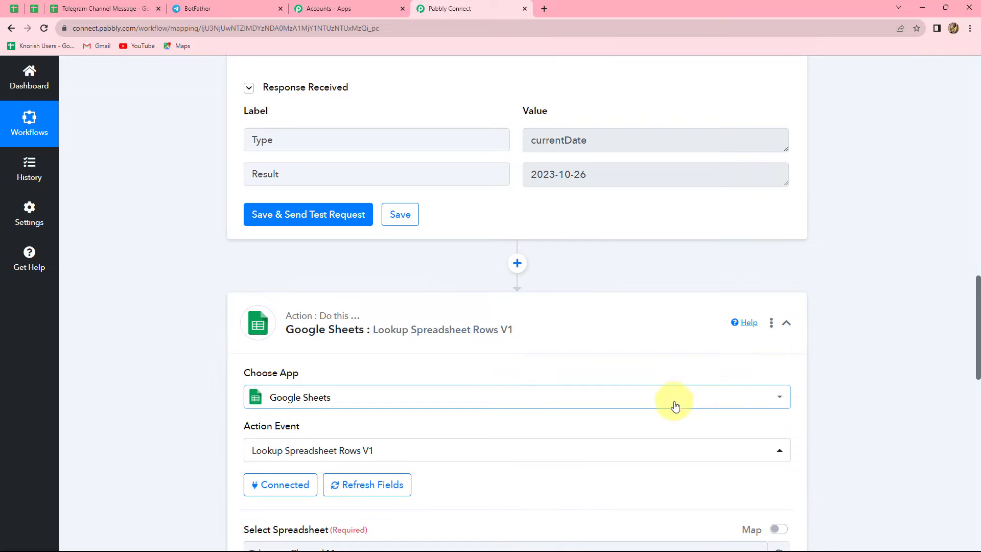
pyautogui.scroll(-12, 972, 390)
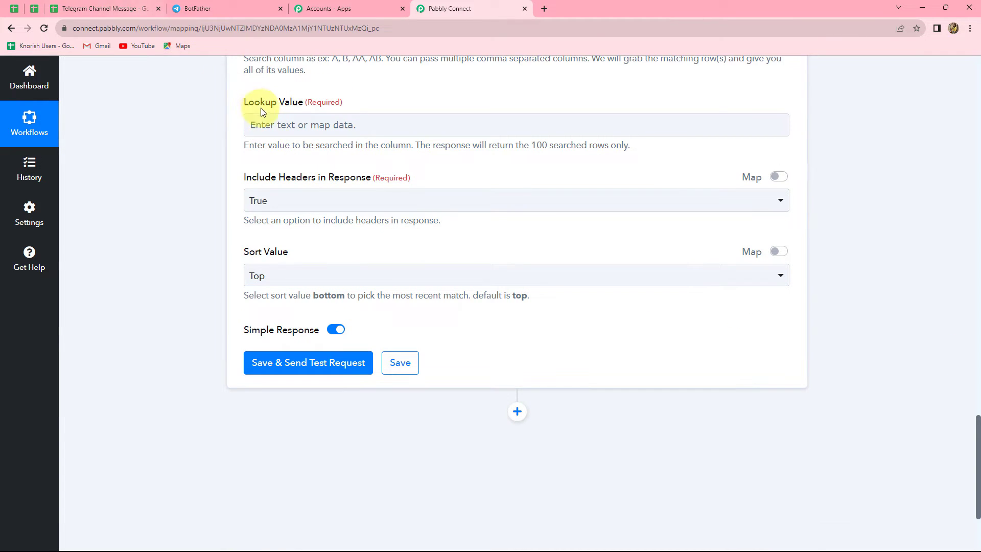
# Map the lookup value to the Result field of the Date/Time Formatter's Current Date step
pyautogui.click(312, 126)
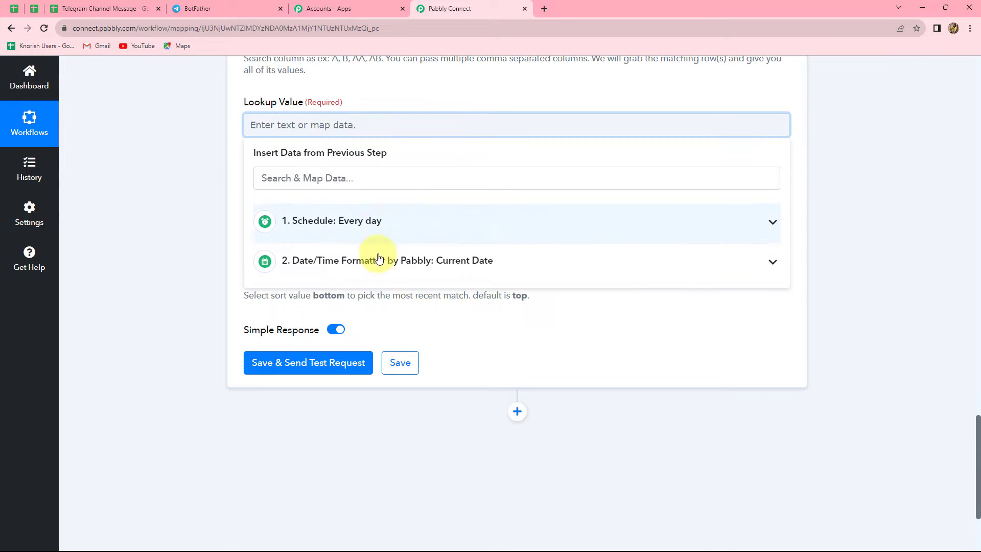
pyautogui.click(401, 261)
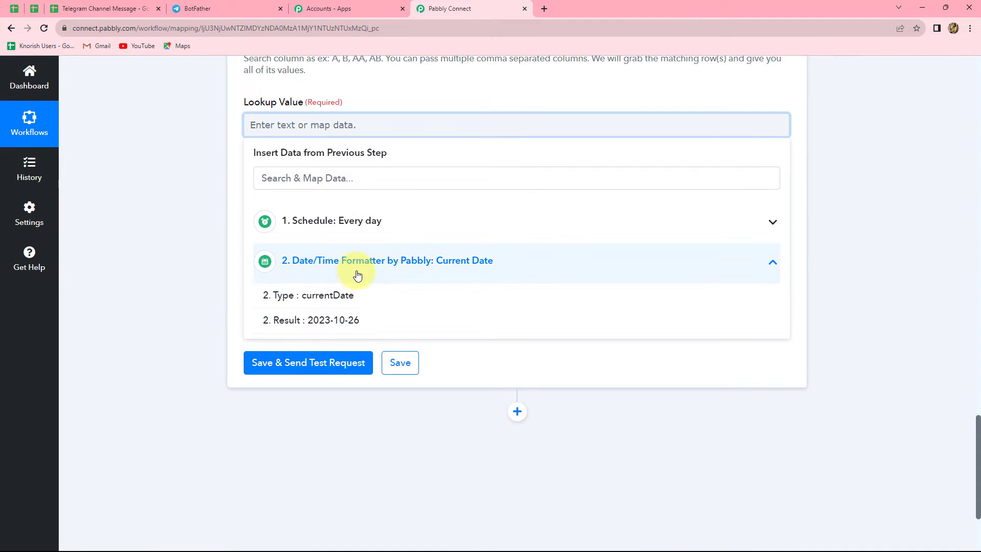
pyautogui.click(346, 322)
pyautogui.click(927, 226)
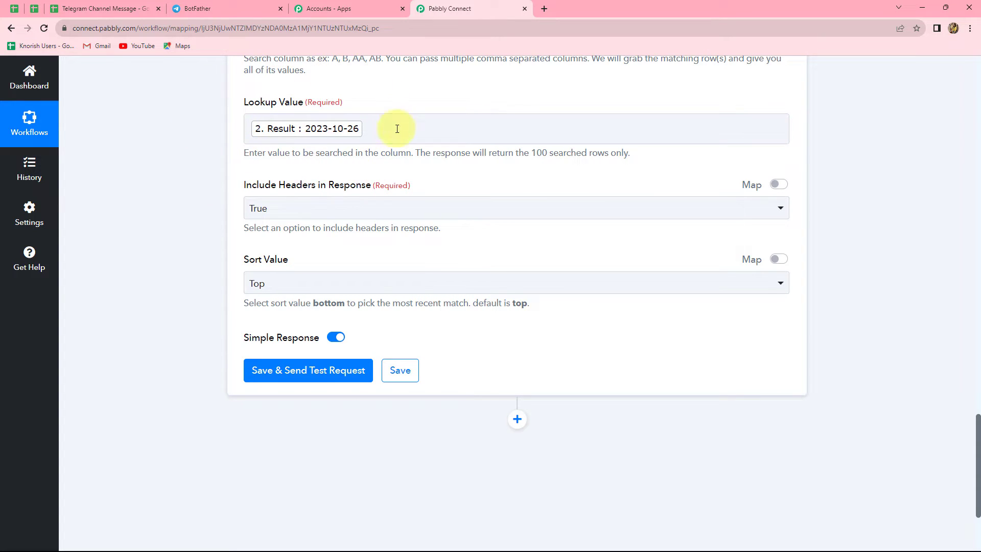
# Check the lookup value against the spreadsheet, then save the Google Sheets lookup step and send a test request
pyautogui.click(102, 8)
pyautogui.click(475, 8)
pyautogui.click(339, 374)
pyautogui.scroll(-1, 954, 358)
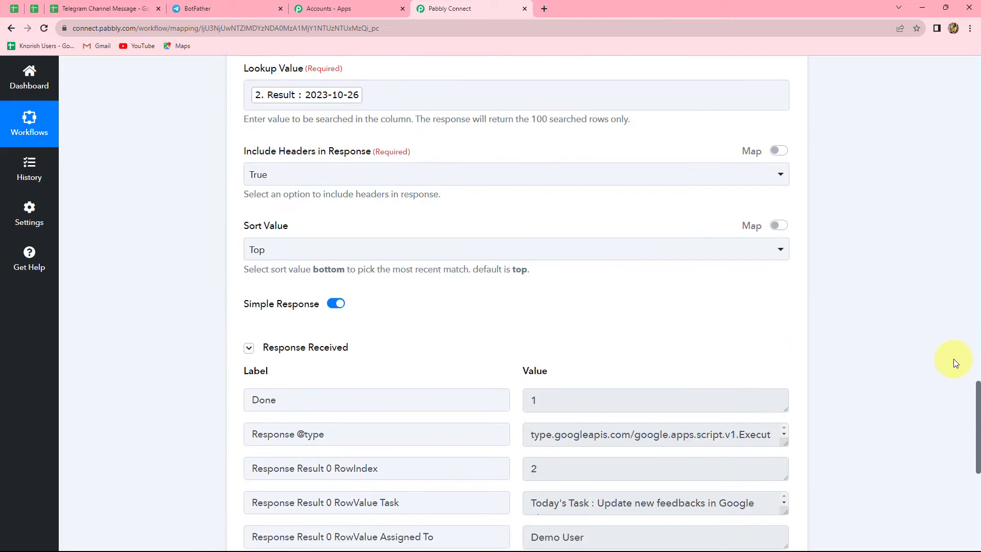
# Examine the lookup response's Task, Assigned To and Date & Time values for the matched row
pyautogui.scroll(-4, 954, 359)
pyautogui.scroll(2, 653, 334)
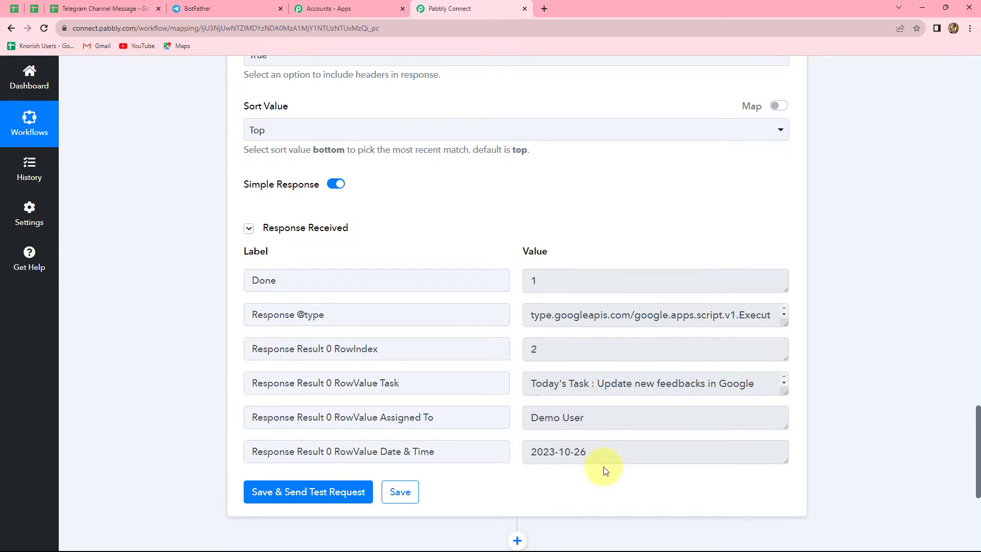
pyautogui.moveTo(539, 385); pyautogui.dragTo(765, 410)
pyautogui.click(535, 415)
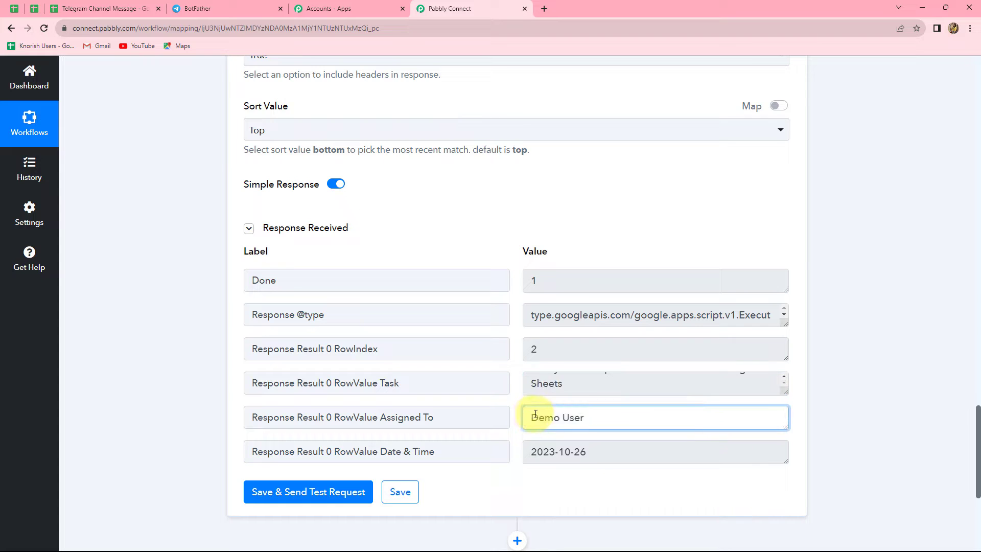
pyautogui.moveTo(535, 415); pyautogui.dragTo(591, 419)
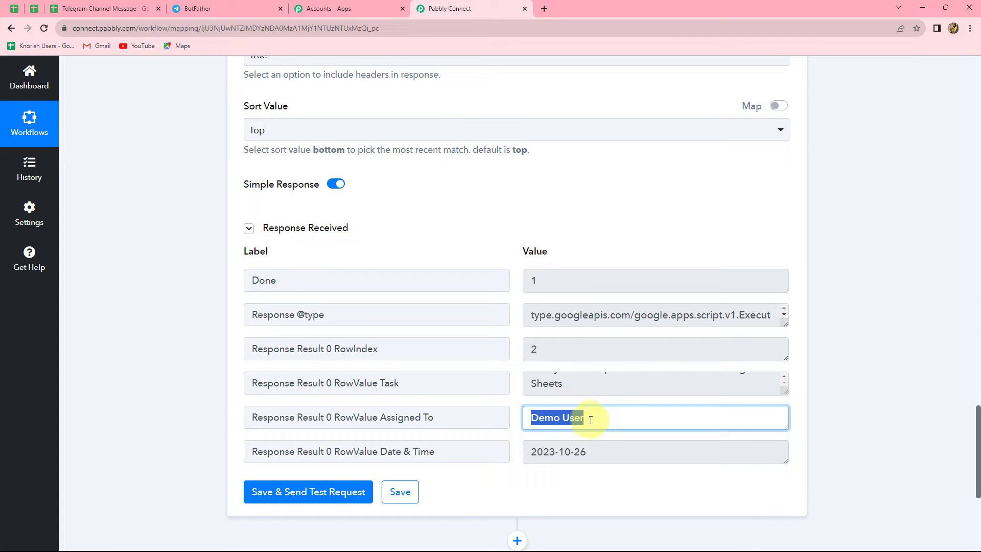
pyautogui.moveTo(528, 453); pyautogui.dragTo(589, 452)
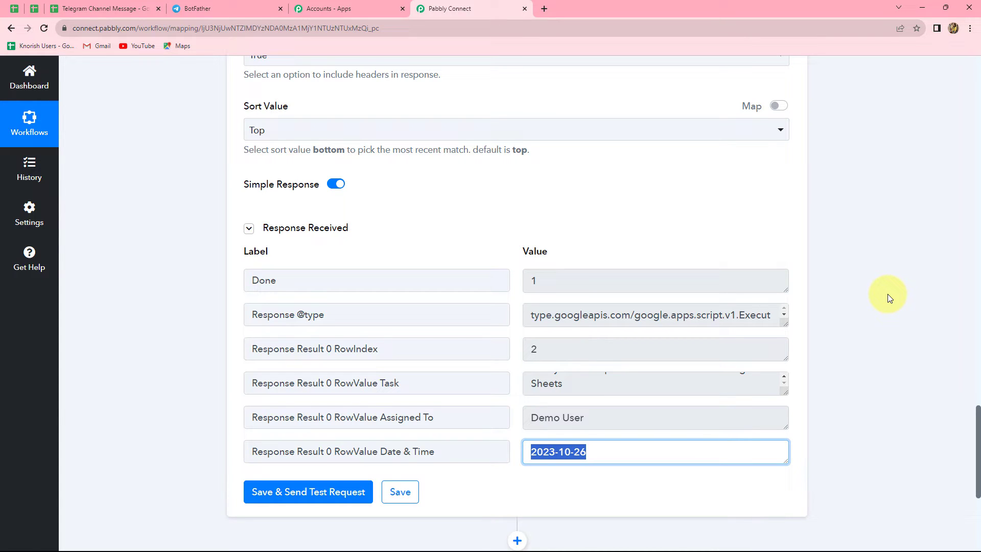
pyautogui.scroll(-1, 576, 228)
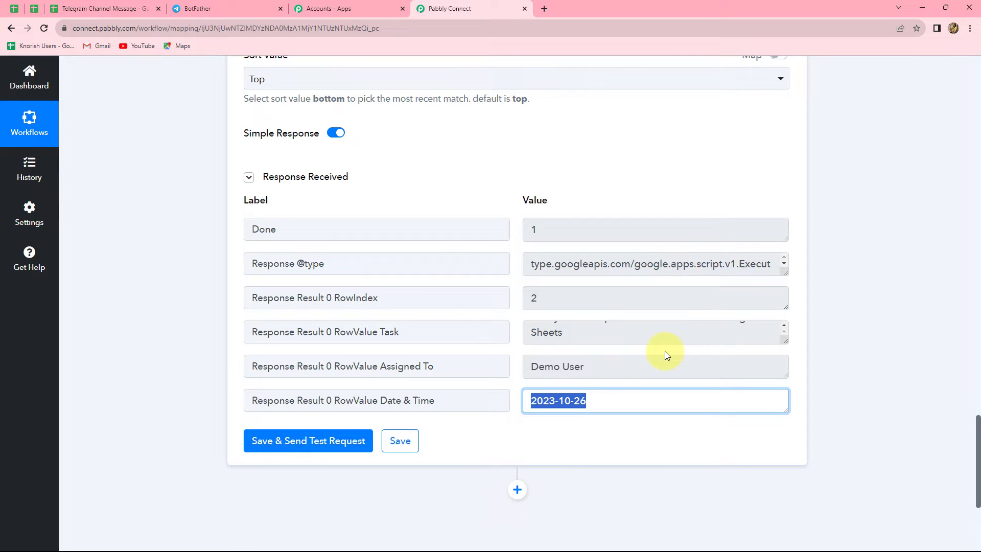
# Add a Telegram Bot action with the Send a Text Message or Reply event and choose to add a new connection
pyautogui.scroll(-3, 832, 341)
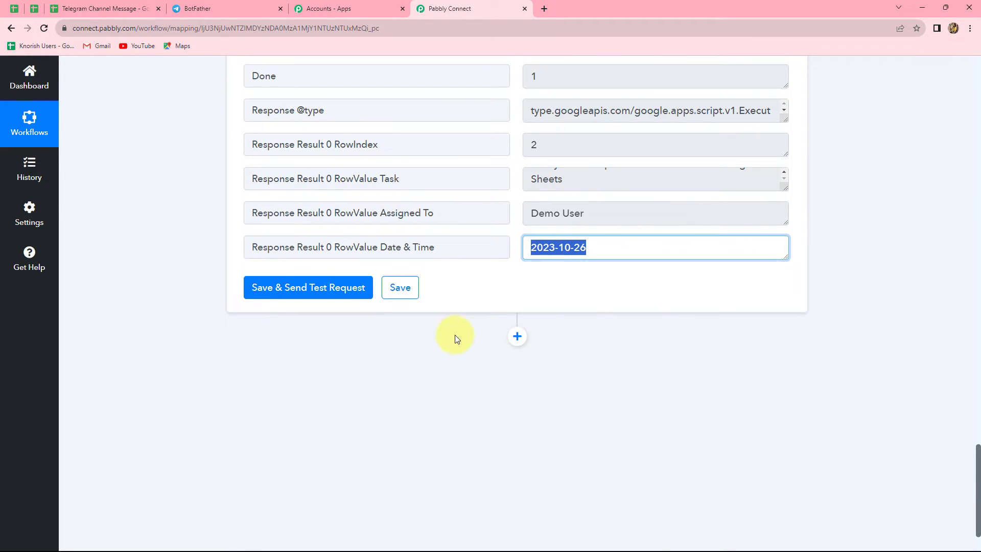
pyautogui.click(517, 337)
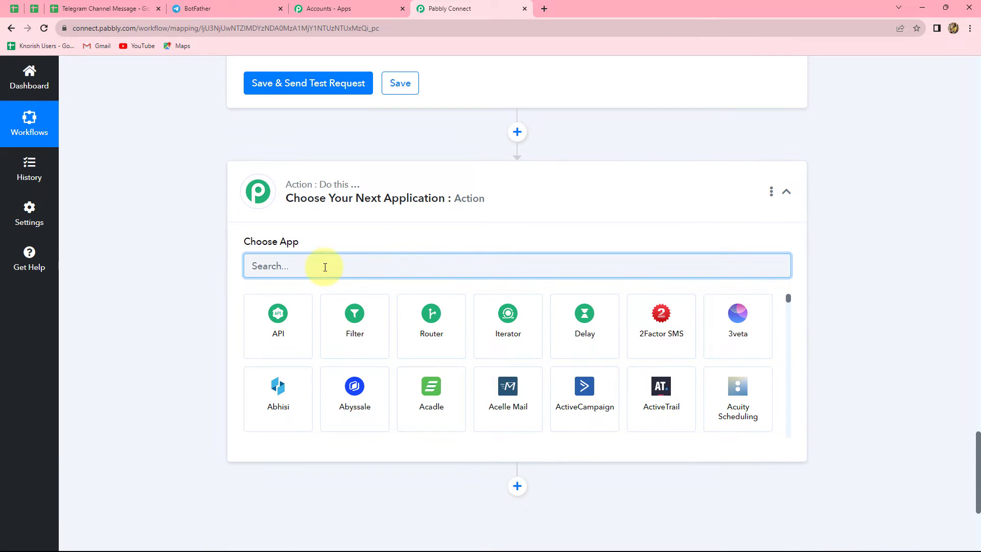
pyautogui.write('Tel')
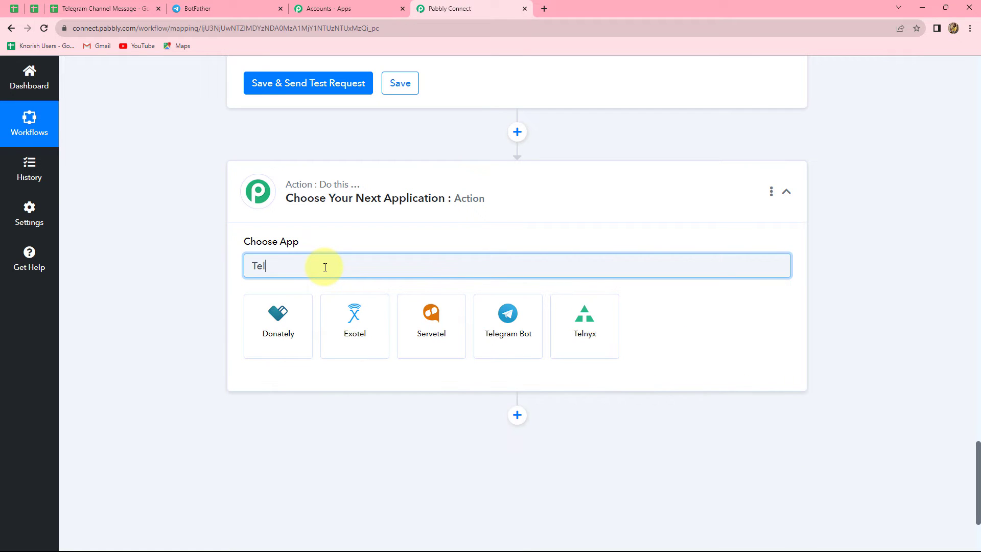
pyautogui.click(500, 331)
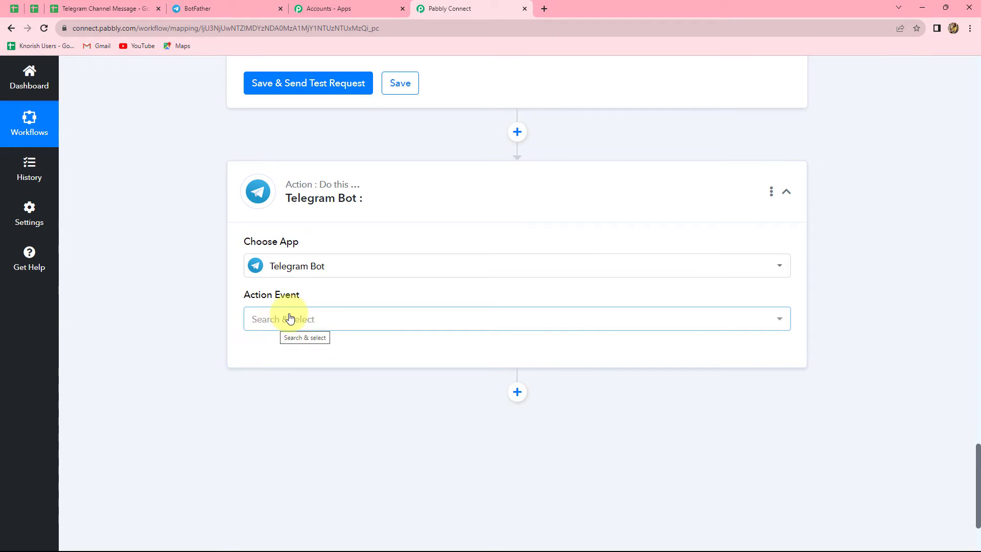
pyautogui.click(289, 318)
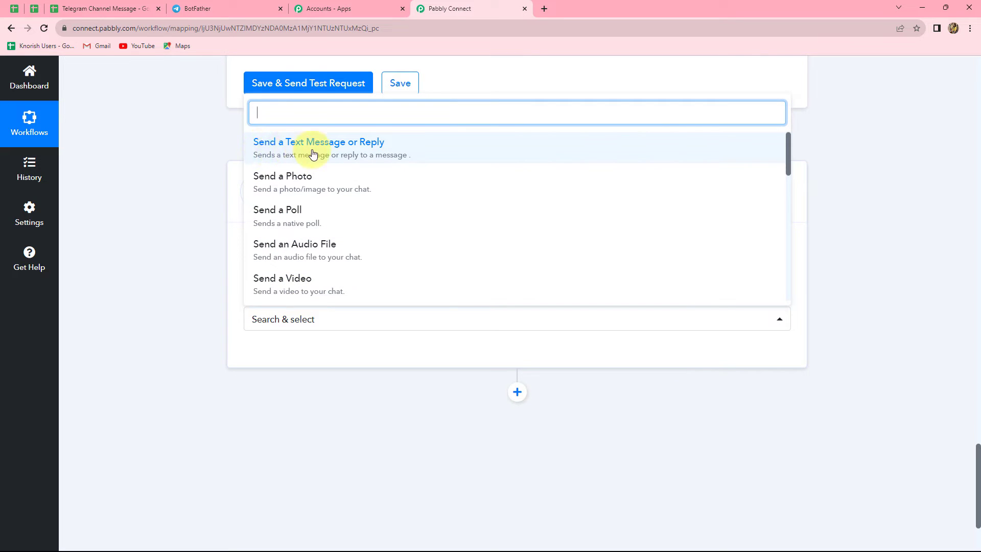
pyautogui.click(336, 152)
pyautogui.click(282, 352)
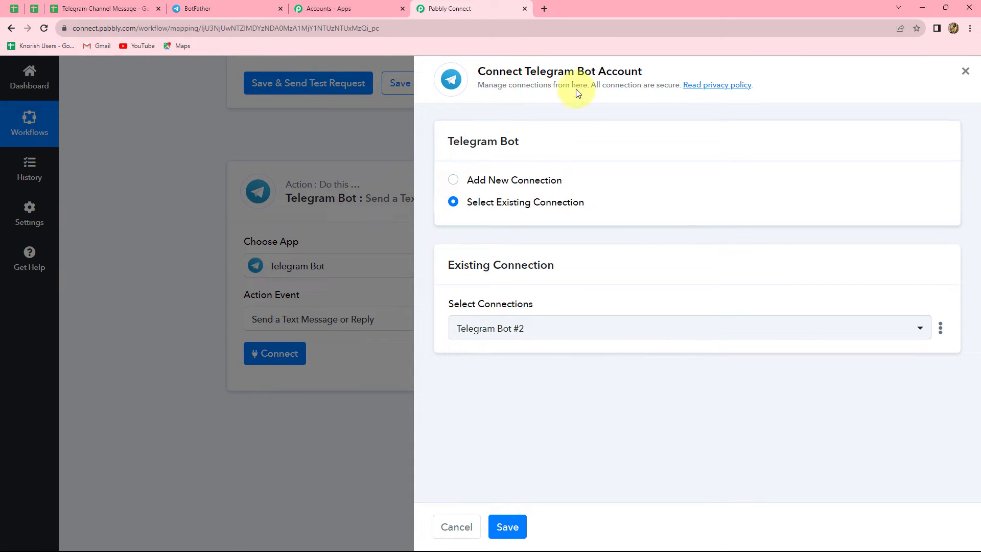
pyautogui.click(454, 182)
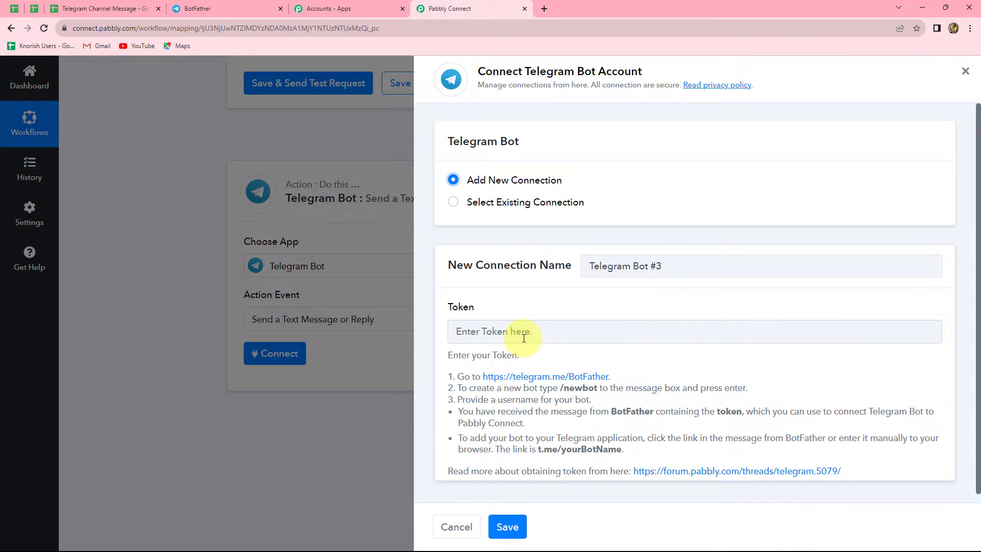
# Switch to Telegram and request a new bot from BotFather with /newbot, naming it teampabbly
pyautogui.click(205, 7)
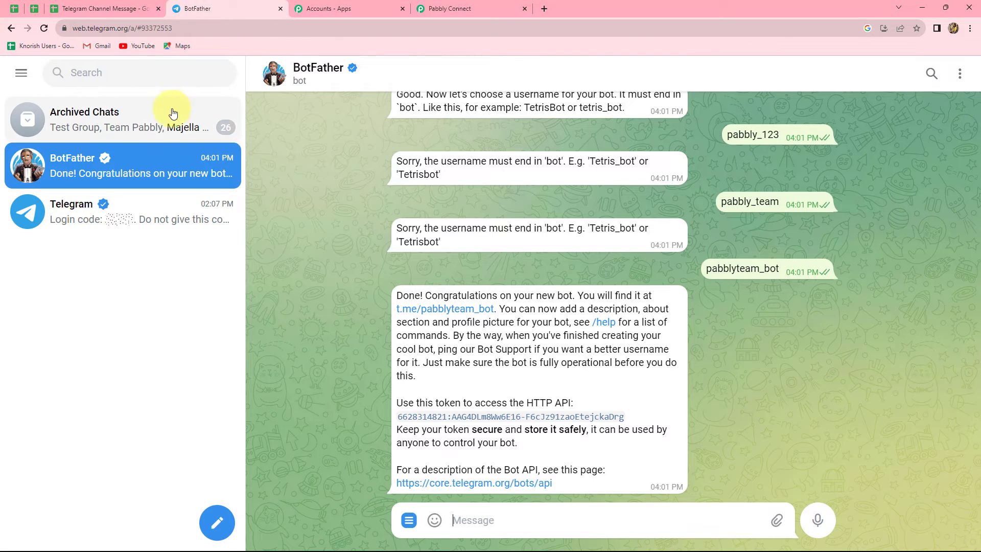
pyautogui.click(131, 72)
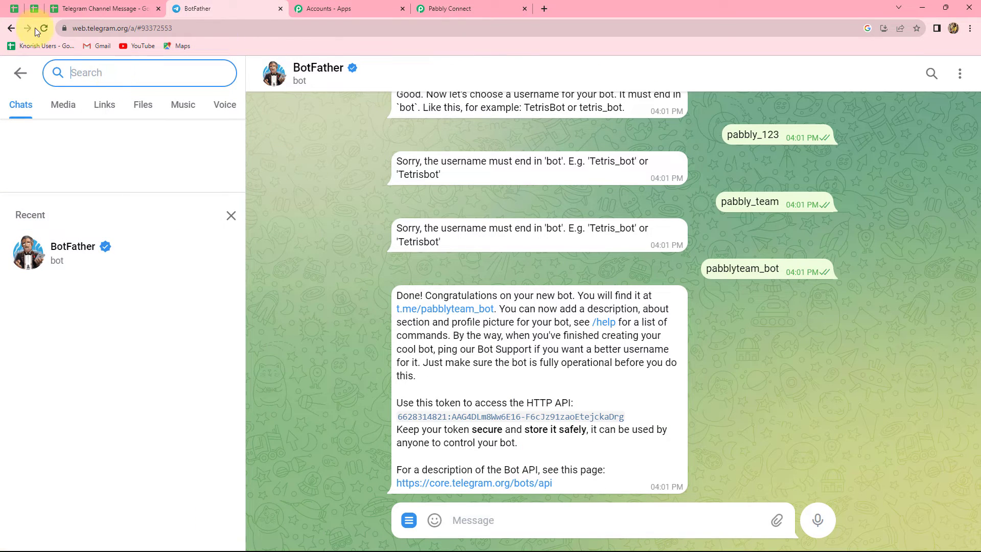
pyautogui.click(58, 258)
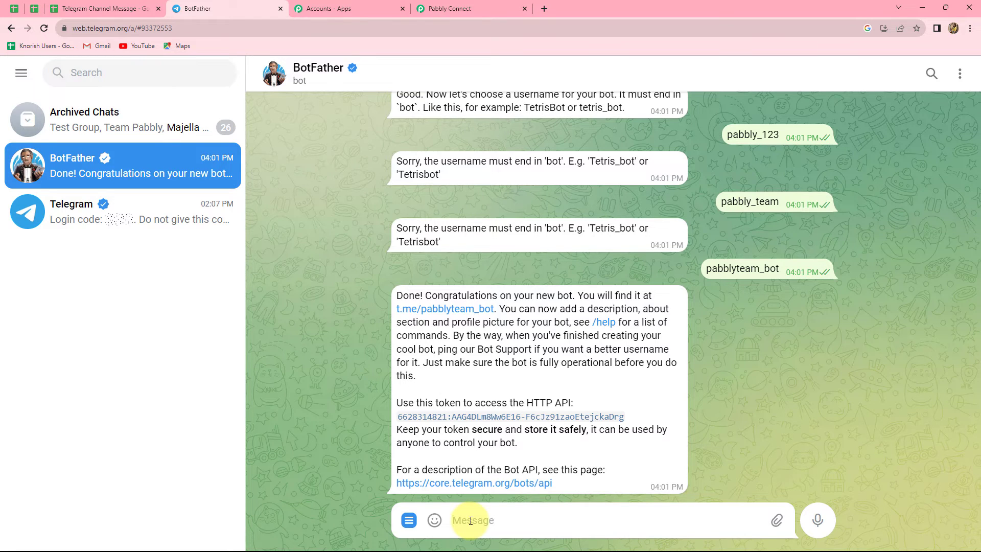
pyautogui.write('/')
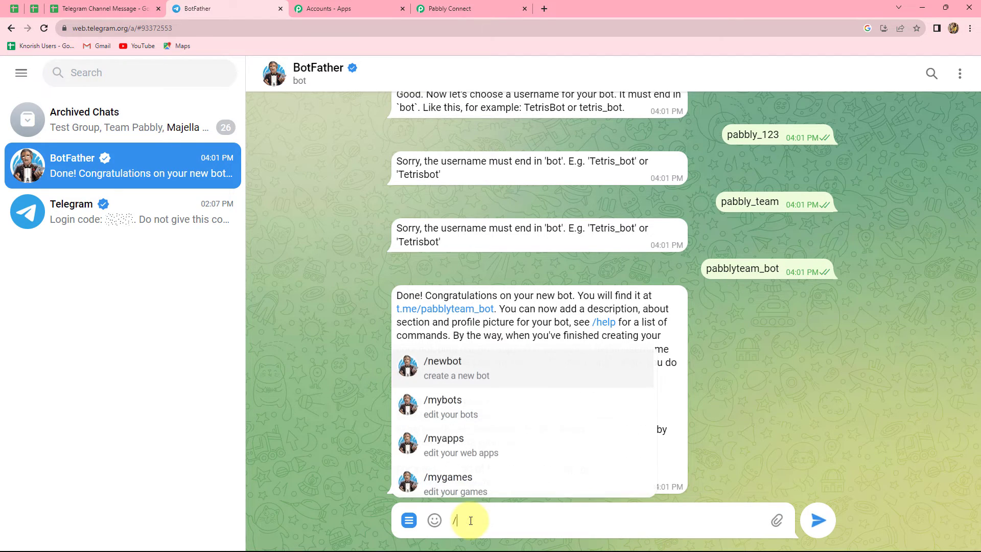
pyautogui.click(437, 363)
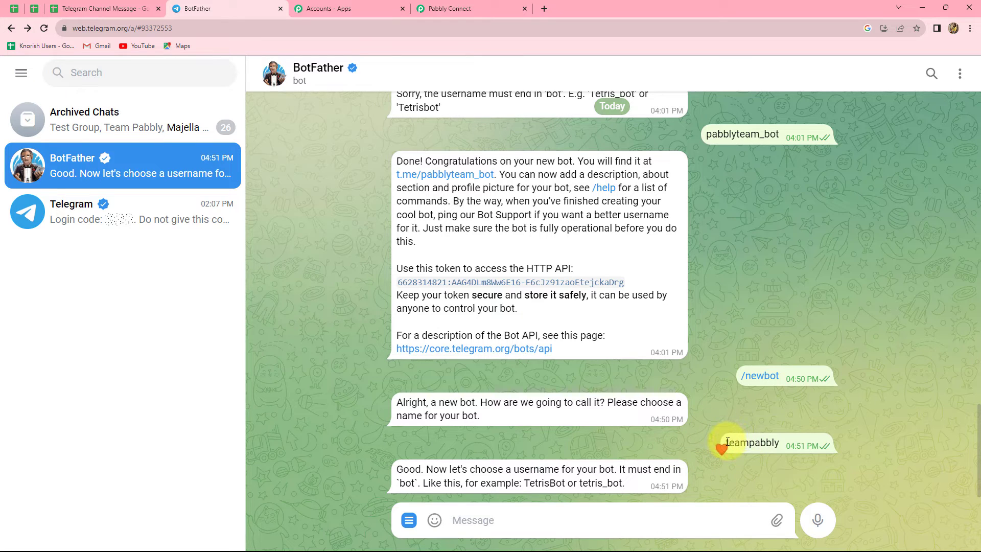
# Reuse the bot's name from the chat to send BotFather the username teampabbly_bot
pyautogui.moveTo(725, 442); pyautogui.dragTo(796, 454)
pyautogui.hotkey('ctrl', 'c')
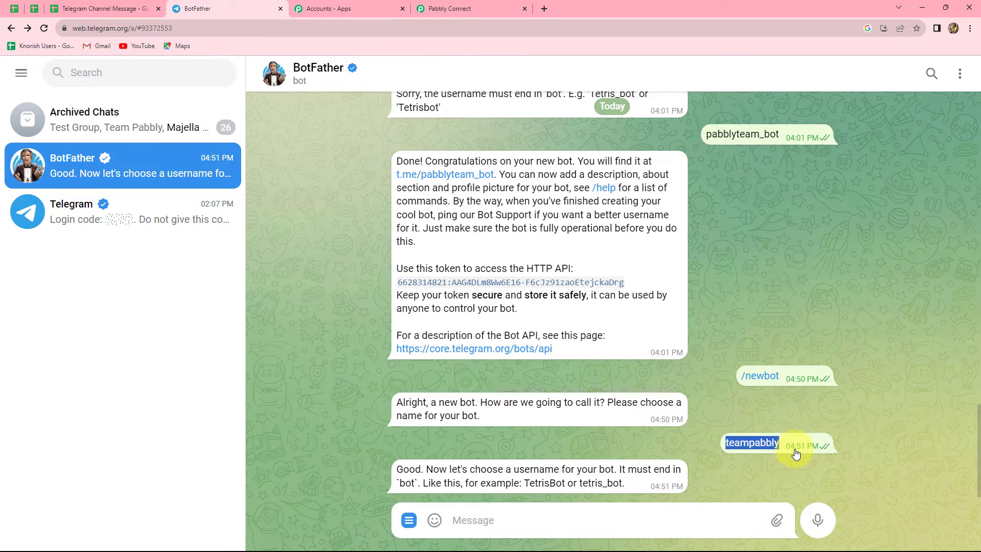
pyautogui.click(464, 519)
pyautogui.hotkey('ctrl', 'v')
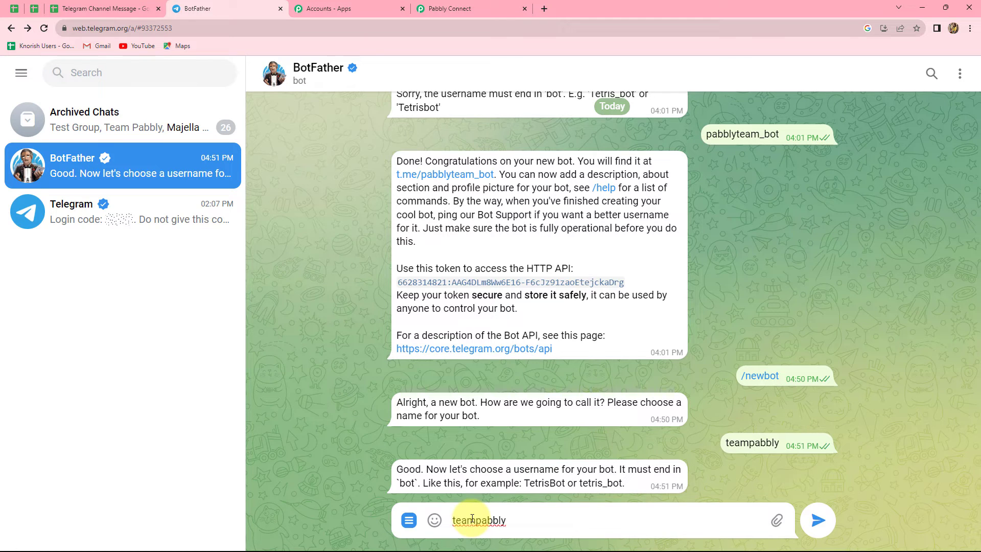
pyautogui.write('_bot')
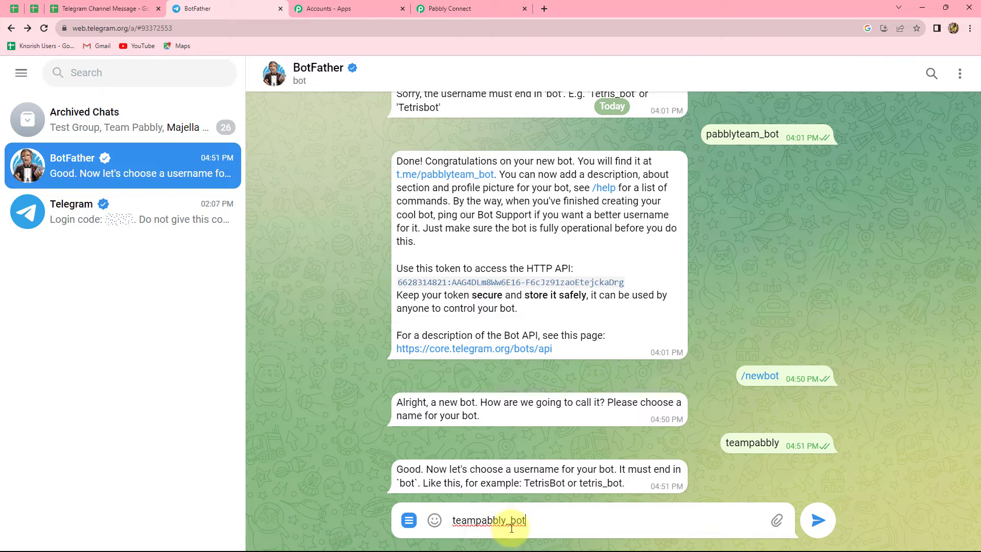
pyautogui.press('Return')
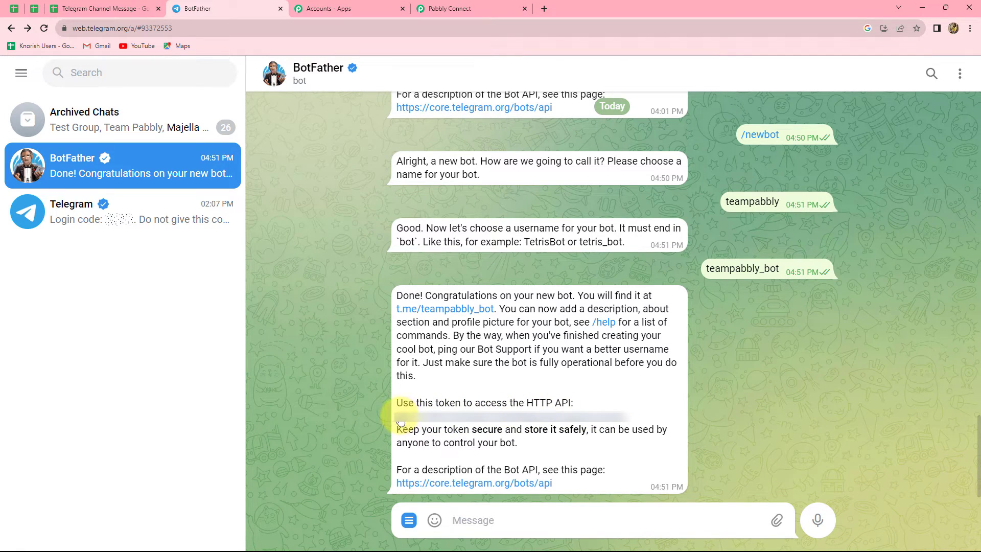
# Copy the new bot's access token from BotFather into the Token field in Pabbly Connect and save the connection
pyautogui.moveTo(397, 415); pyautogui.dragTo(621, 426)
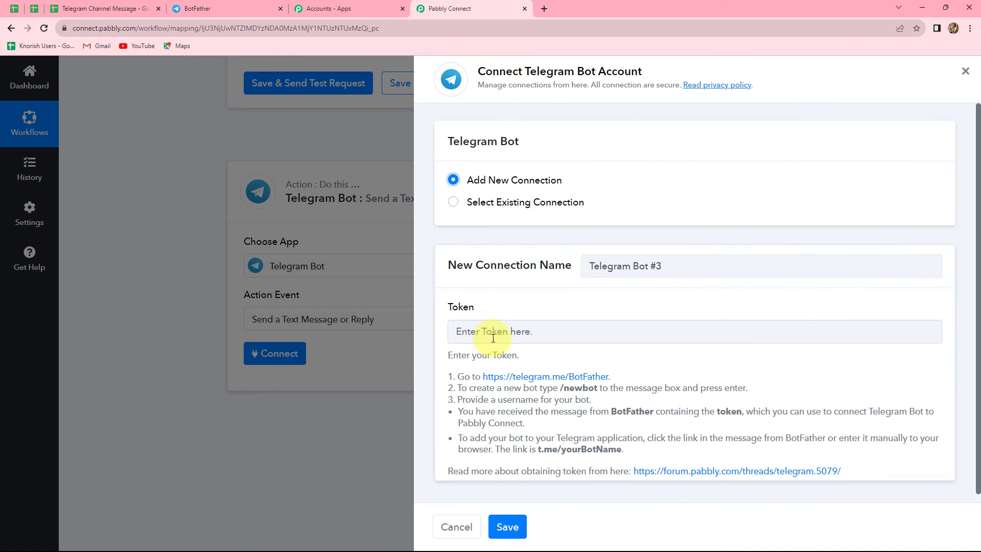
pyautogui.click(489, 333)
pyautogui.hotkey('ctrl', 'v')
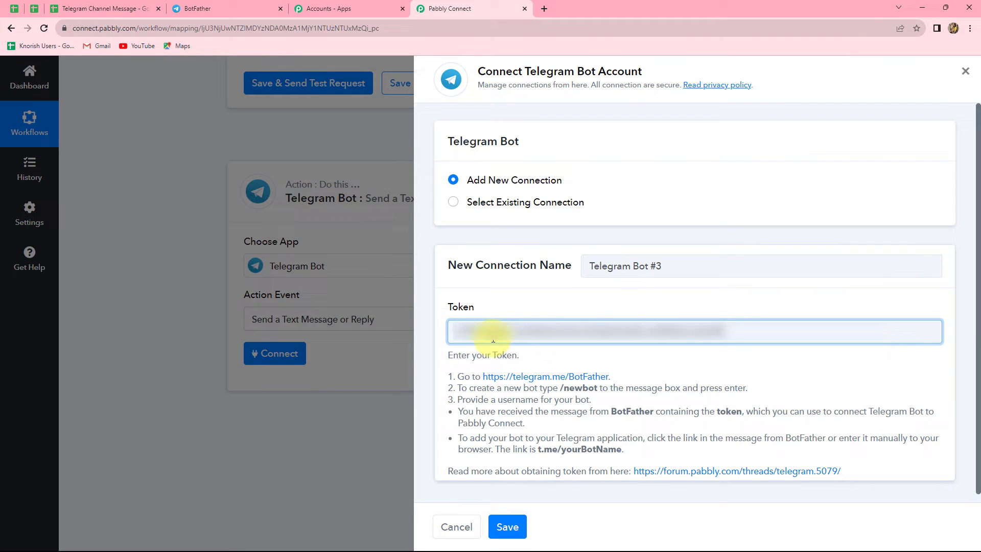
pyautogui.click(507, 526)
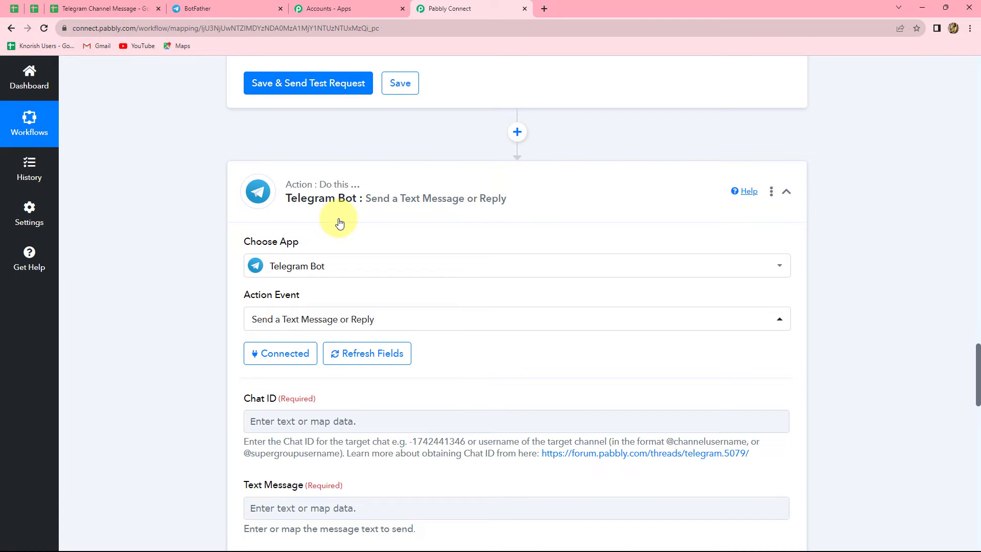
# Return to Telegram, open the new bot's chat through its t.me link and start the bot
pyautogui.scroll(-3, 461, 319)
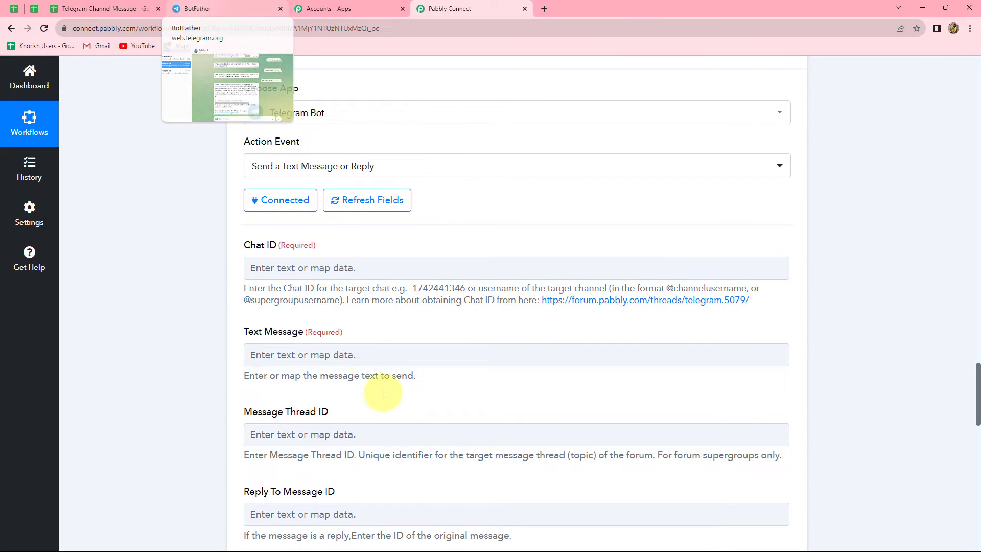
pyautogui.click(232, 7)
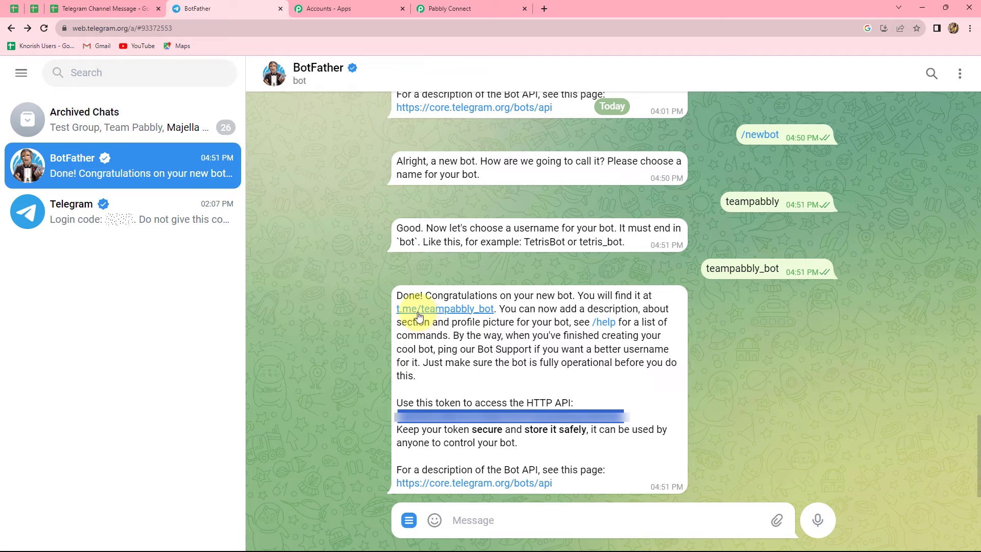
pyautogui.click(440, 309)
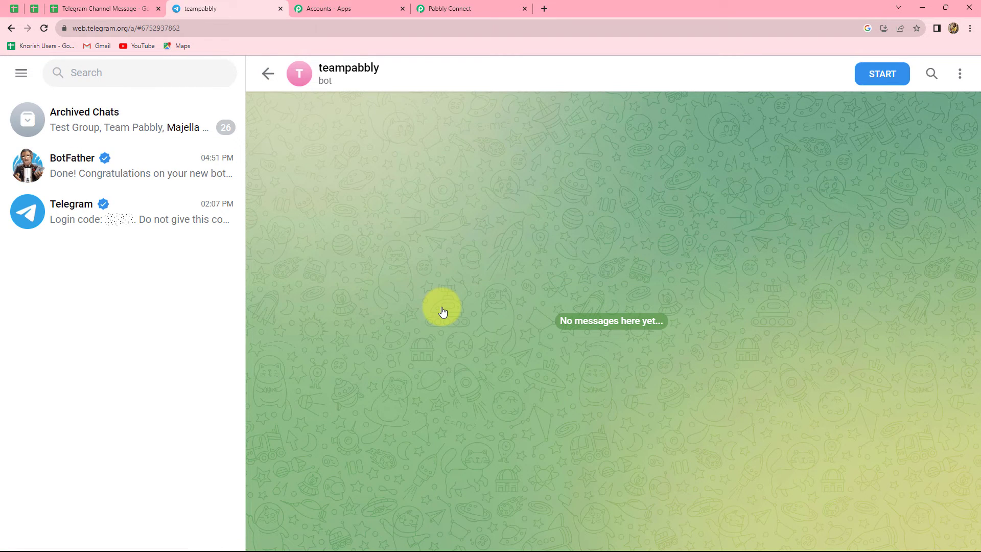
pyautogui.click(883, 74)
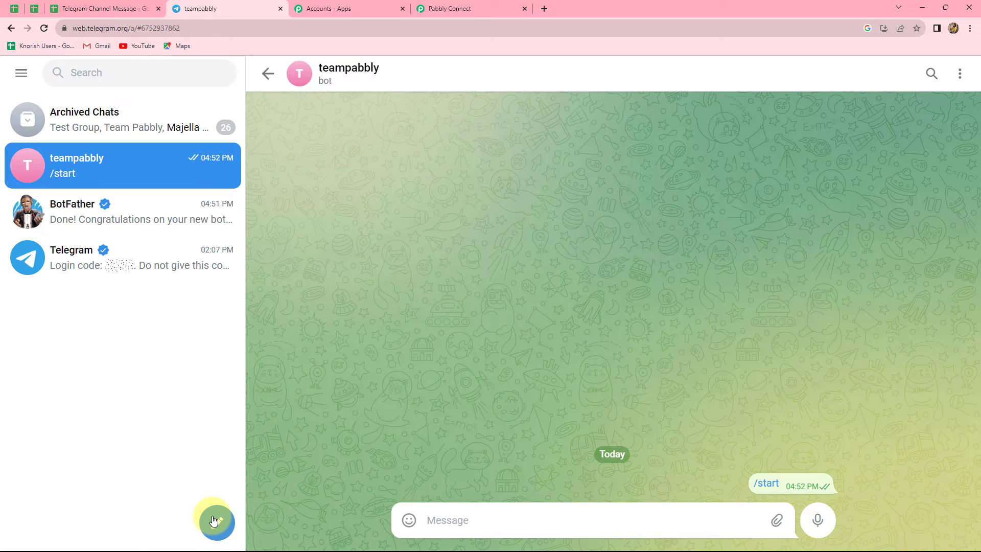
# Start a new Telegram group and add the teampabbly bot as its member
pyautogui.click(213, 516)
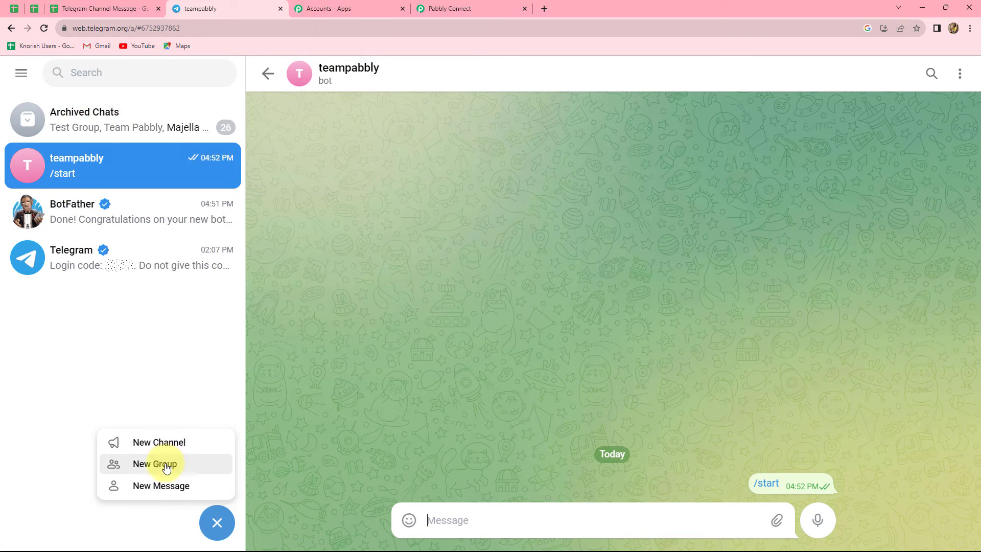
pyautogui.click(164, 464)
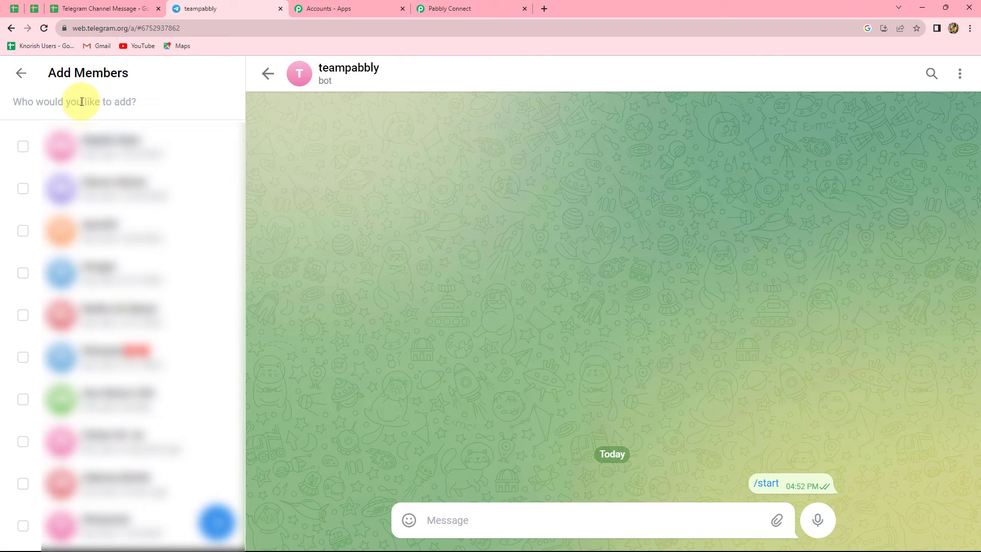
pyautogui.write('team')
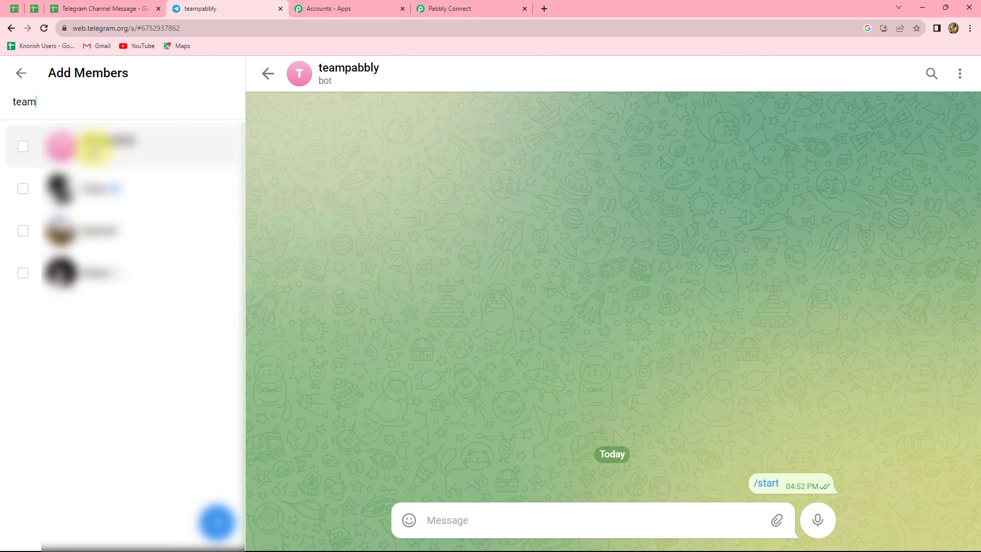
pyautogui.click(94, 148)
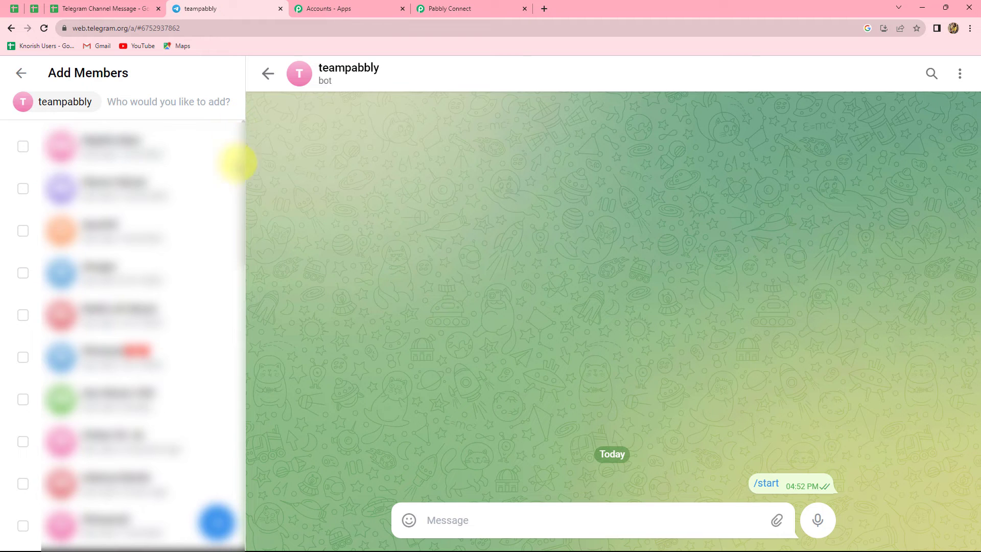
pyautogui.click(217, 522)
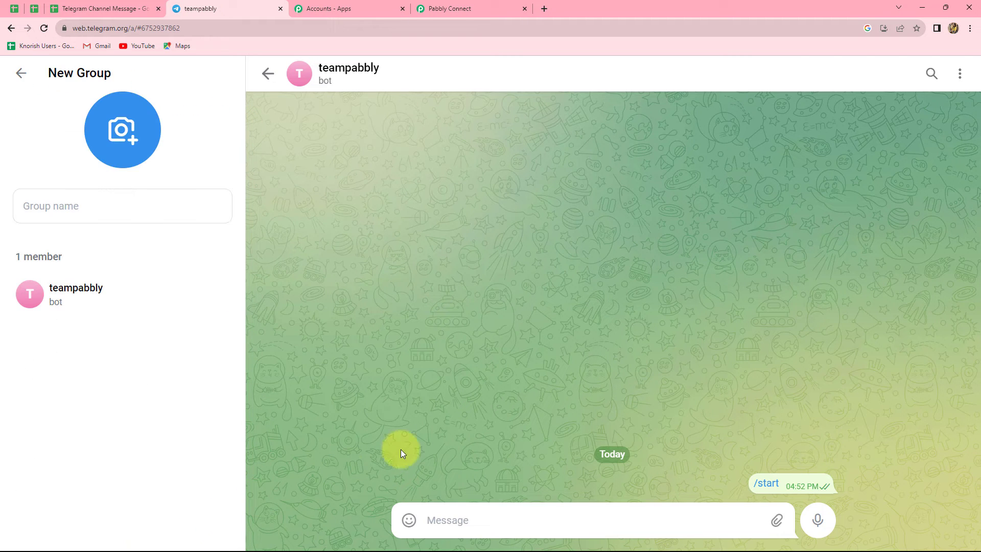
# Name the group Team Pabbly, create it and open its group info
pyautogui.click(59, 207)
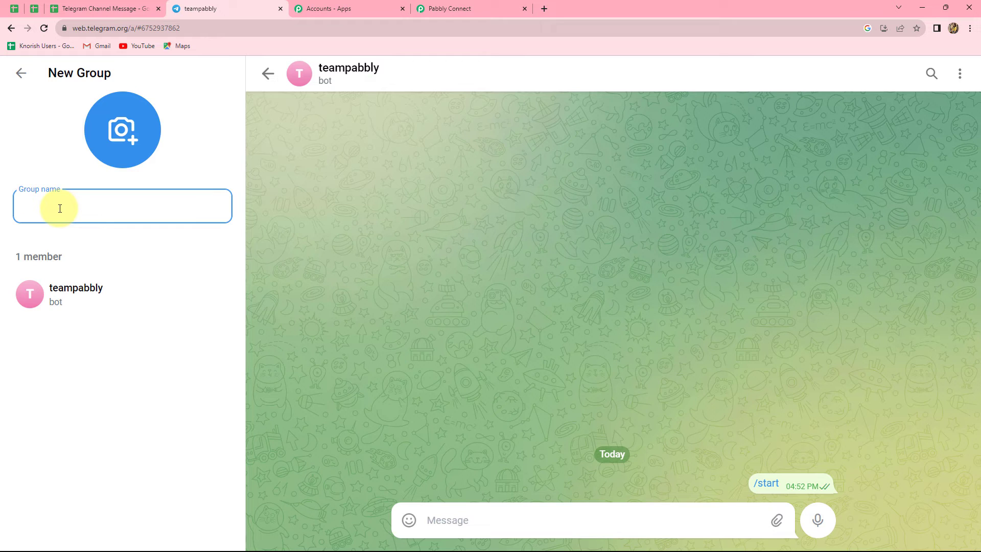
pyautogui.write('Team P')
pyautogui.write('abbly')
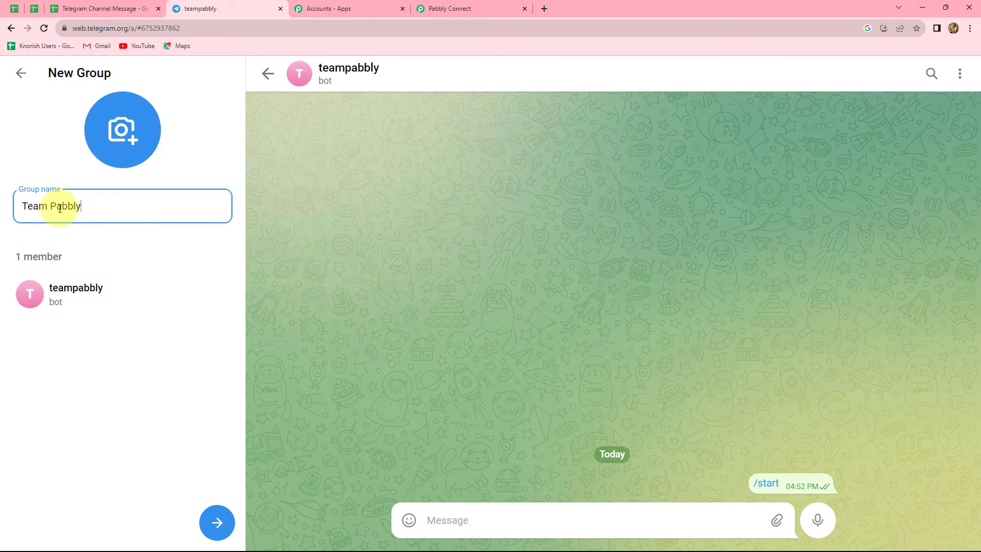
pyautogui.press('Return')
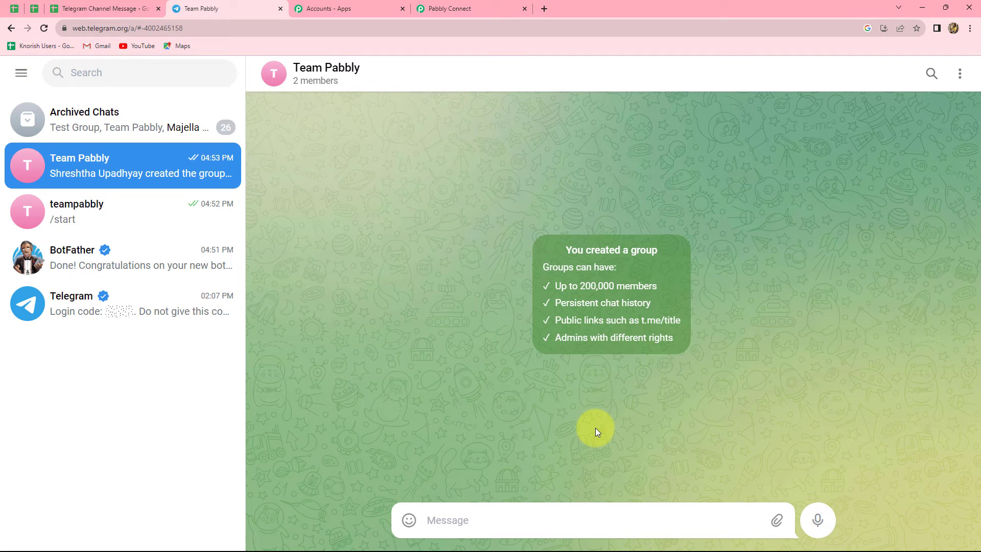
pyautogui.click(635, 514)
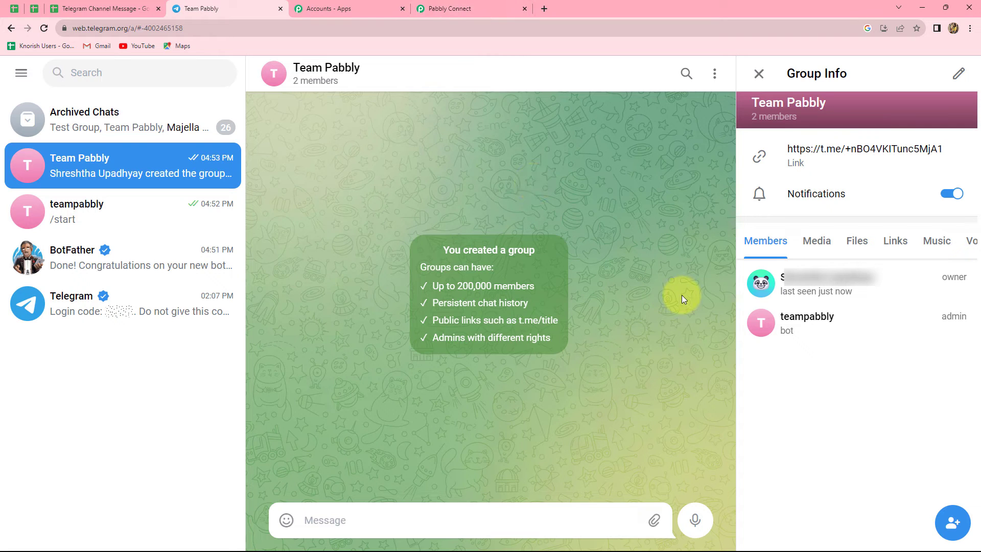
# Copy the Team Pabbly group's ID, including the minus sign, from its Telegram web address into the Chat ID field in Pabbly Connect
pyautogui.click(448, 9)
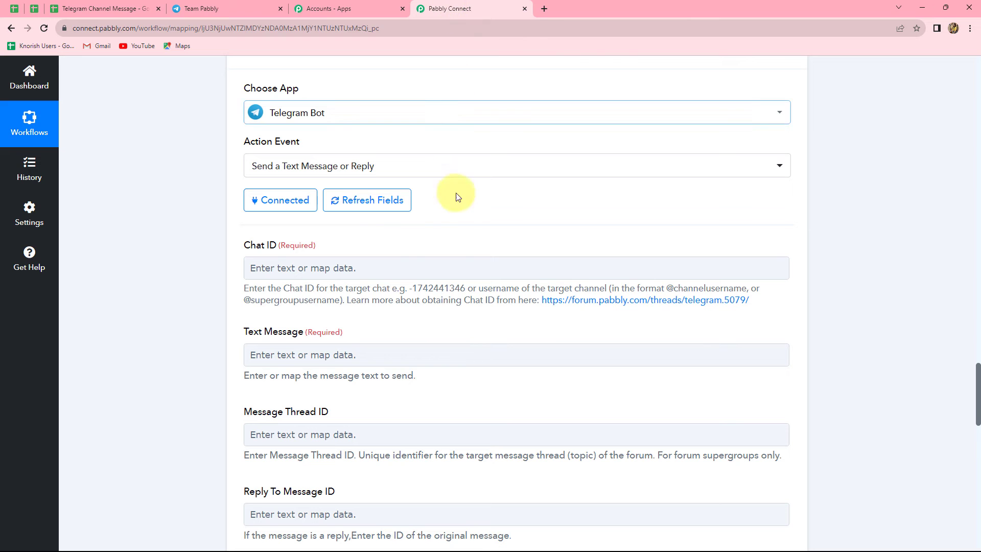
pyautogui.click(402, 272)
pyautogui.scroll(-2, 358, 220)
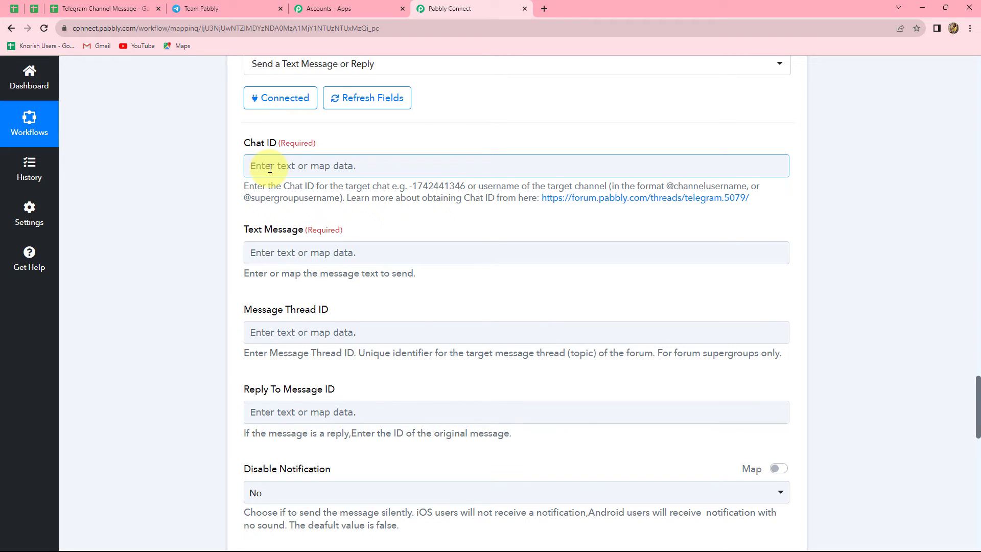
pyautogui.click(228, 4)
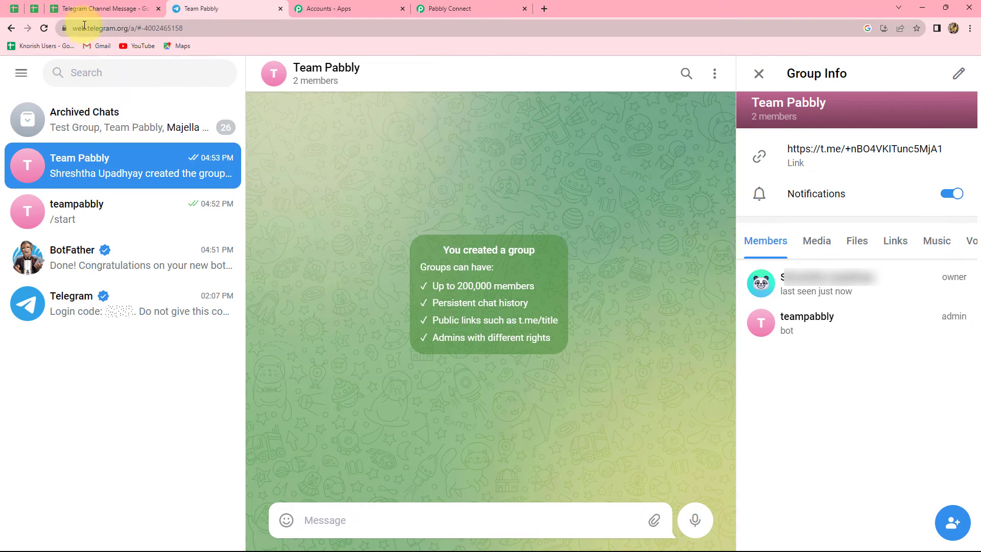
pyautogui.click(141, 28)
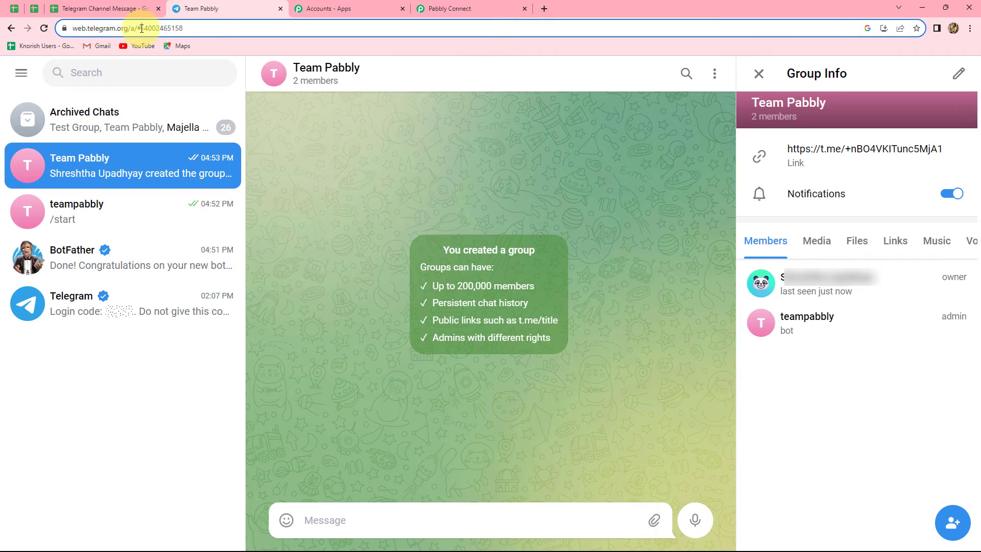
pyautogui.moveTo(143, 28); pyautogui.dragTo(189, 34)
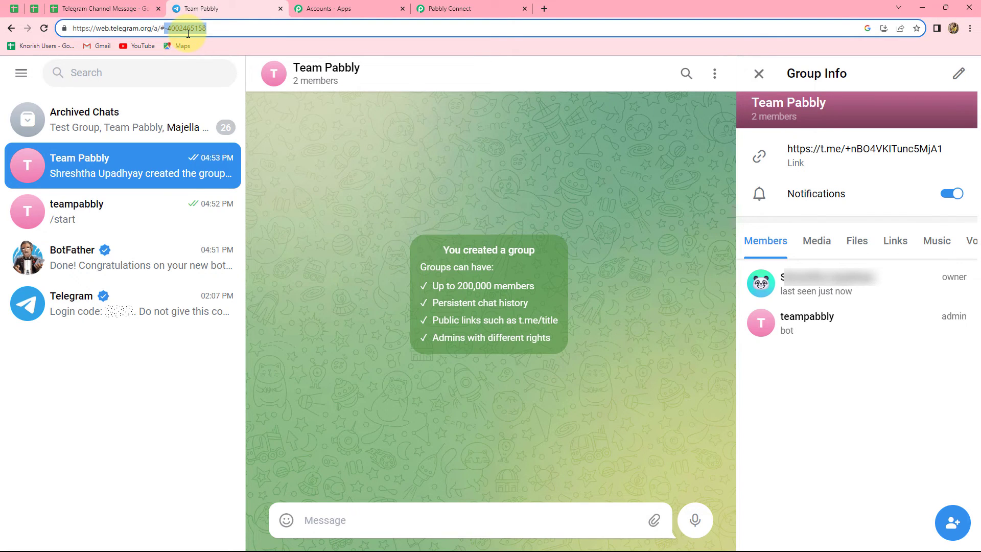
pyautogui.hotkey('ctrl', 'c')
pyautogui.click(482, 7)
pyautogui.click(355, 168)
pyautogui.hotkey('ctrl', 'v')
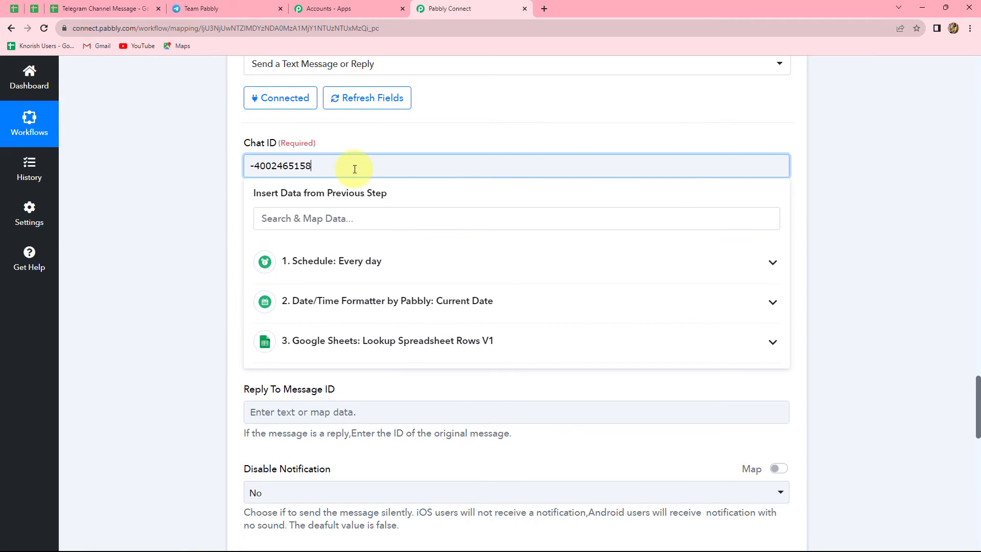
pyautogui.click(846, 207)
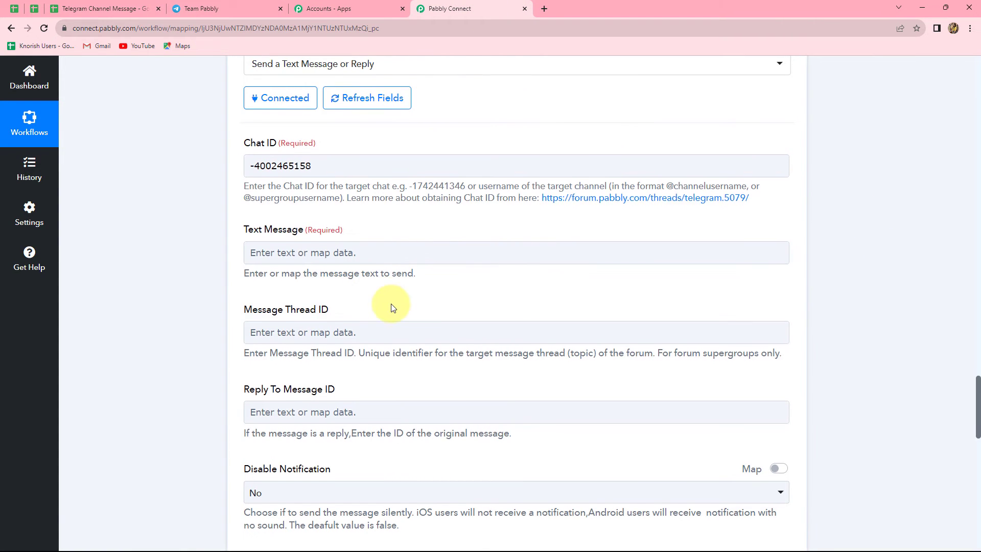
# Map the Task value from the Google Sheets lookup response into the Text Message field
pyautogui.scroll(-3, 391, 301)
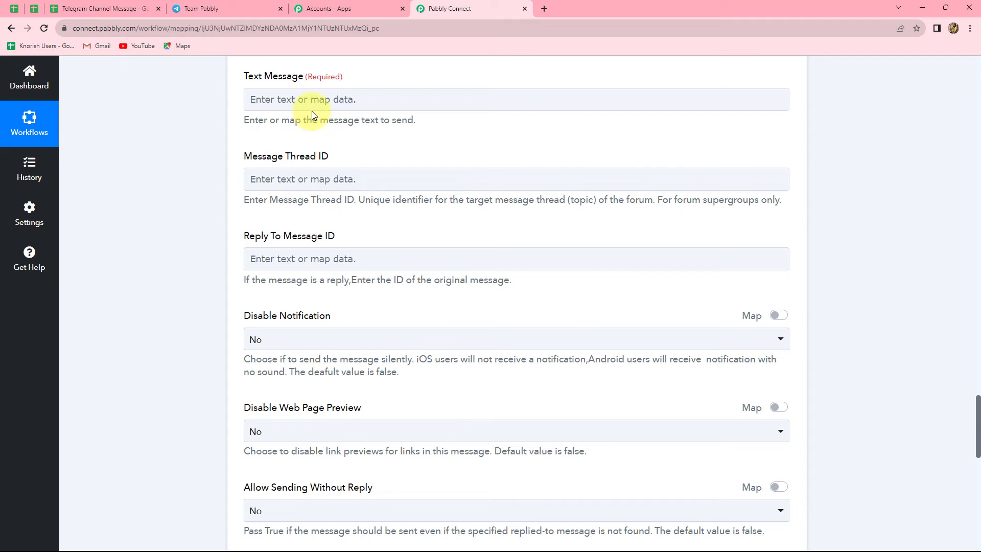
pyautogui.scroll(4, 463, 330)
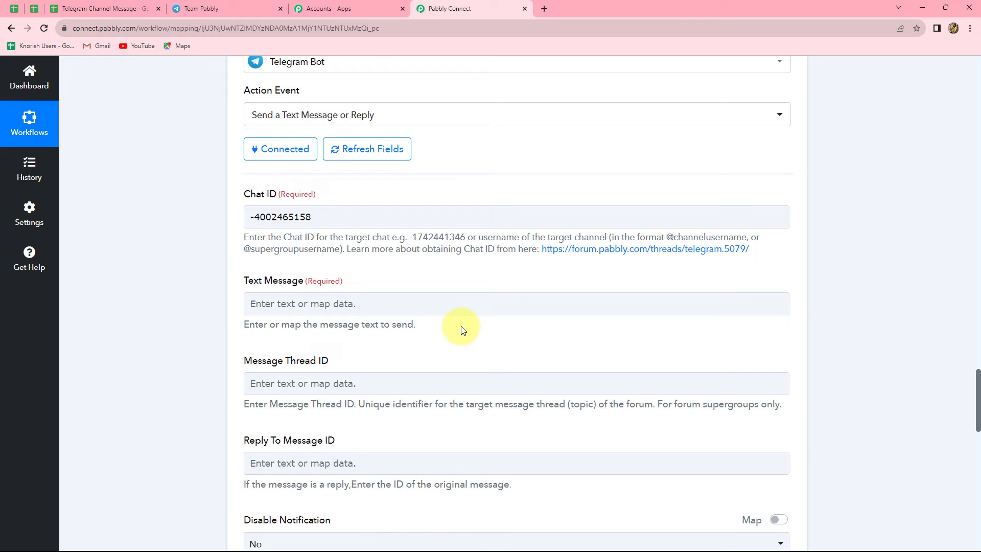
pyautogui.scroll(11, 462, 329)
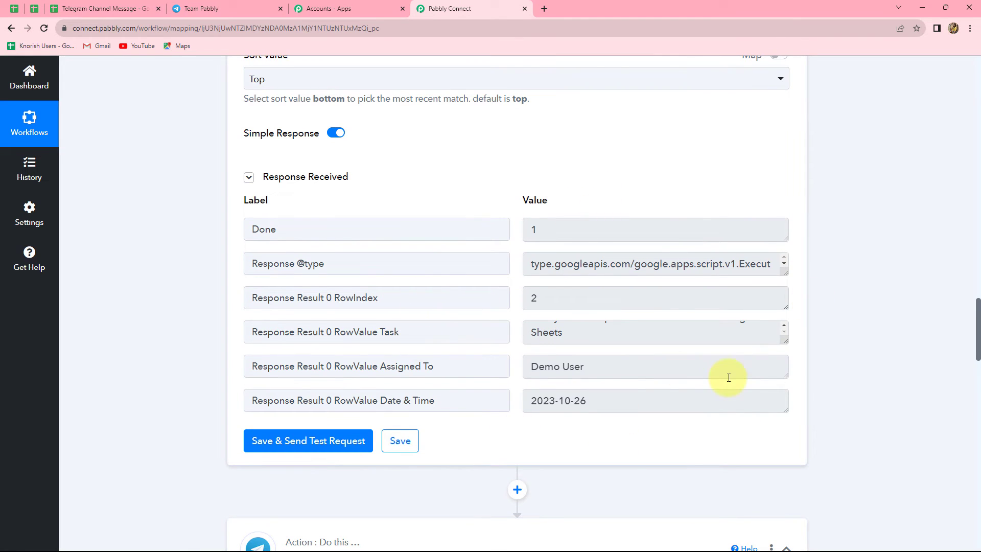
pyautogui.scroll(-7, 868, 378)
pyautogui.scroll(-7, 866, 379)
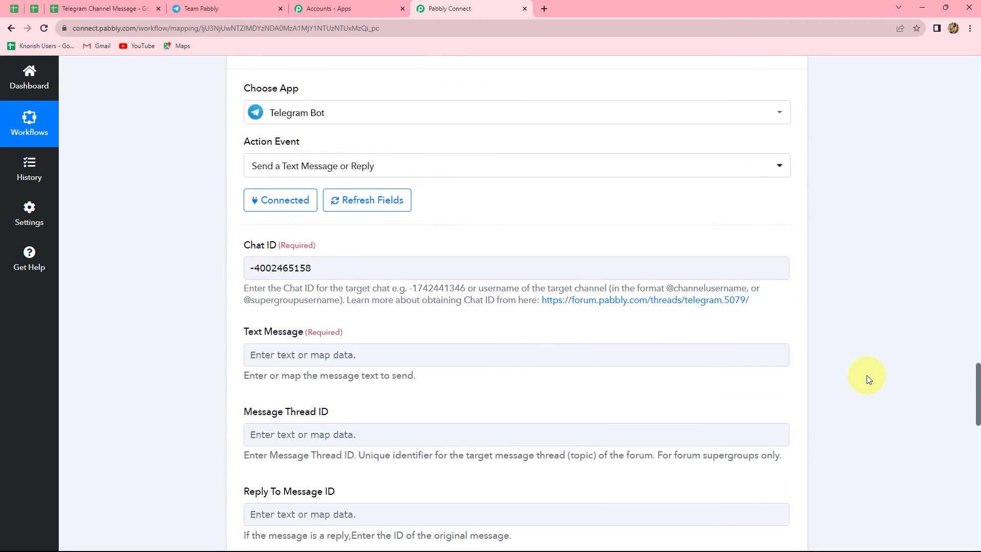
pyautogui.click(337, 150)
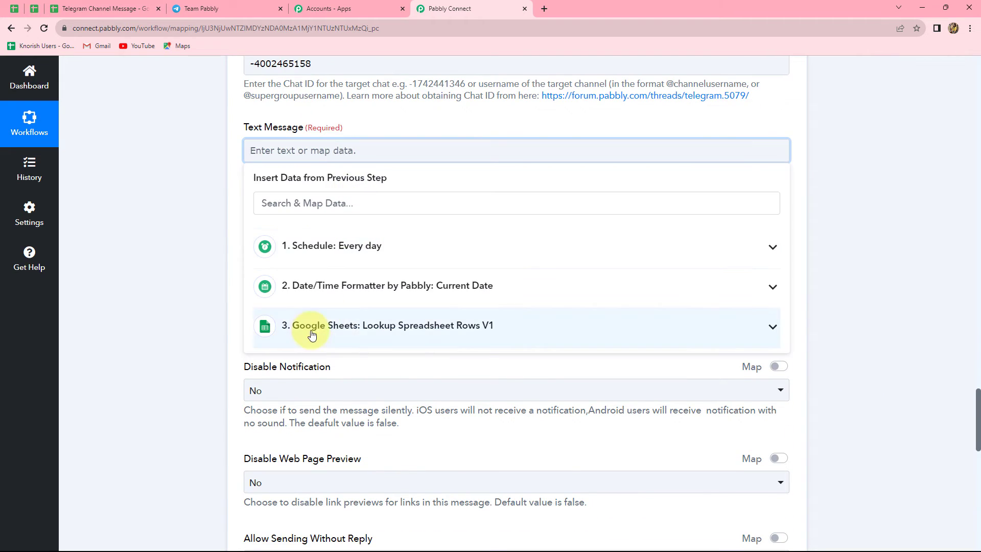
pyautogui.click(379, 328)
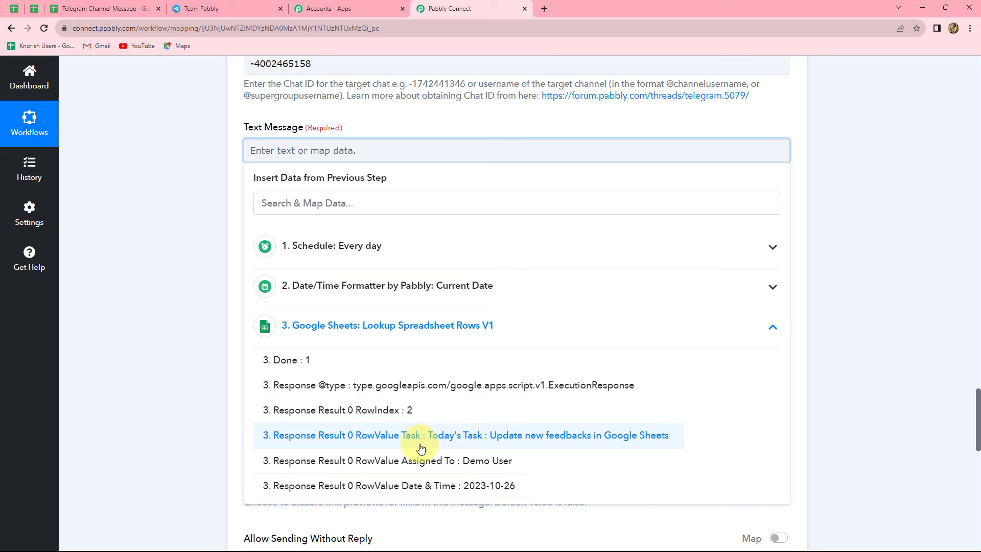
pyautogui.click(463, 439)
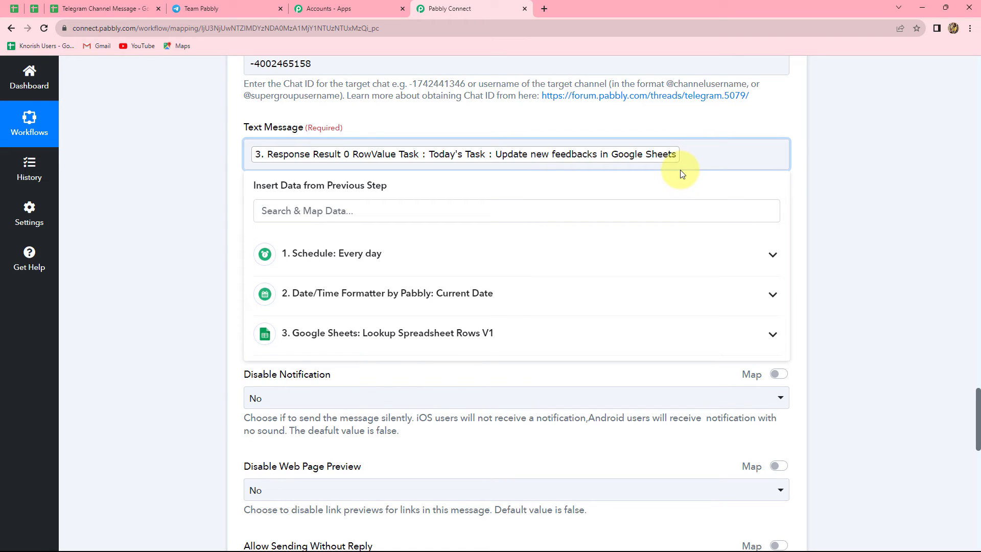
# Add a second line "Assigned To:" to the text message and map the Assigned To value from the Google Sheets lookup after it
pyautogui.press('Return')
pyautogui.write('Assigned To:')
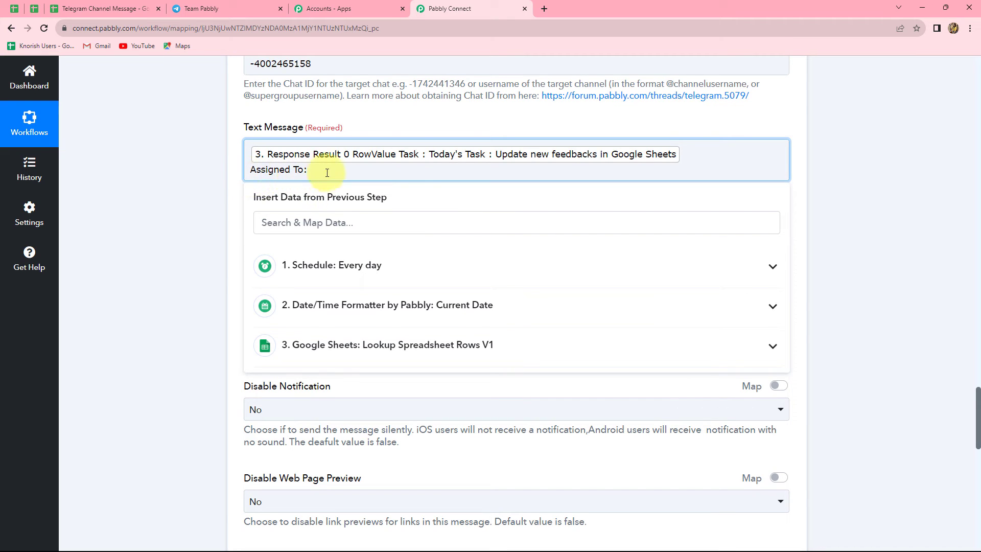
pyautogui.click(332, 353)
pyautogui.scroll(-2, 402, 460)
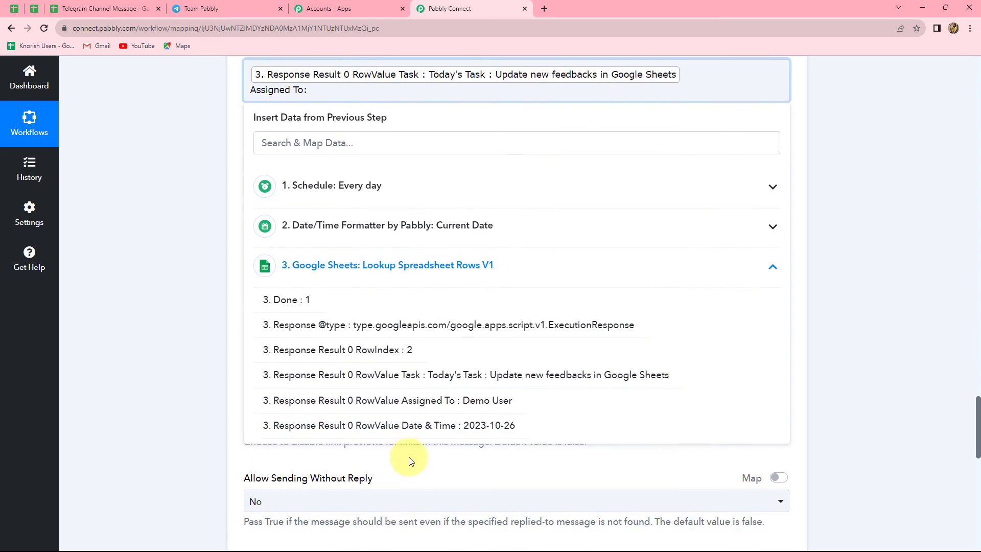
pyautogui.click(489, 379)
pyautogui.click(887, 270)
pyautogui.scroll(3, 613, 216)
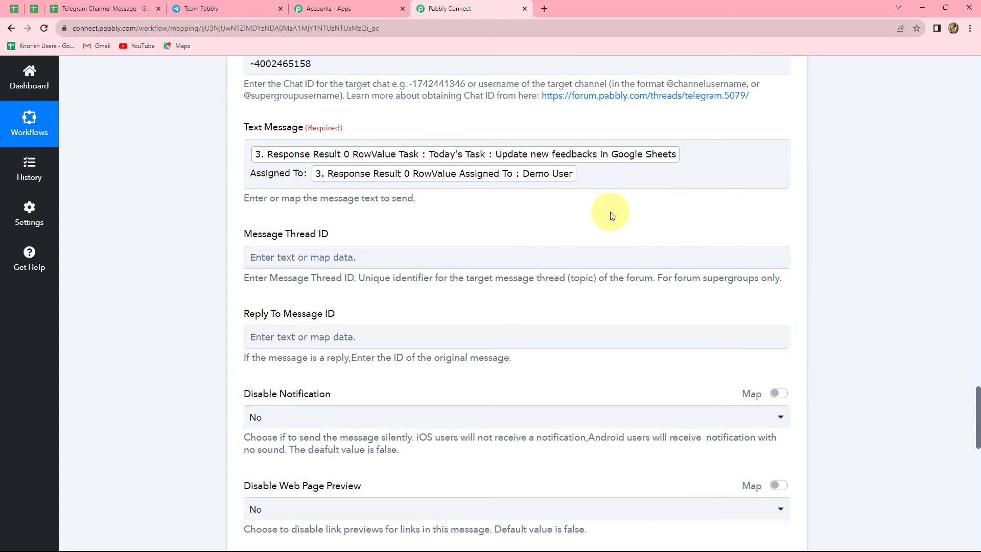
# Set the Telegram message's Parse Mode to Markdown
pyautogui.scroll(-13, 902, 264)
pyautogui.scroll(6, 900, 270)
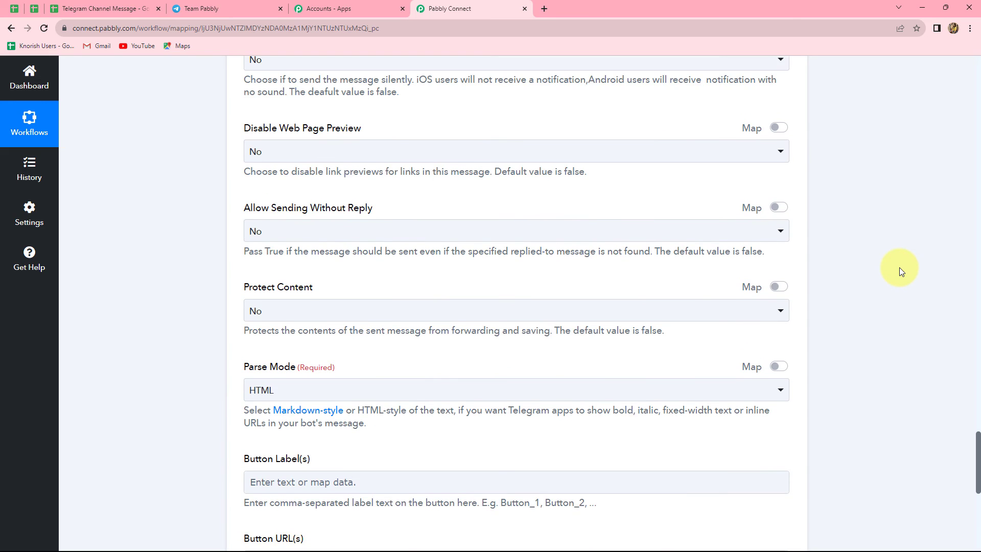
pyautogui.scroll(-3, 900, 268)
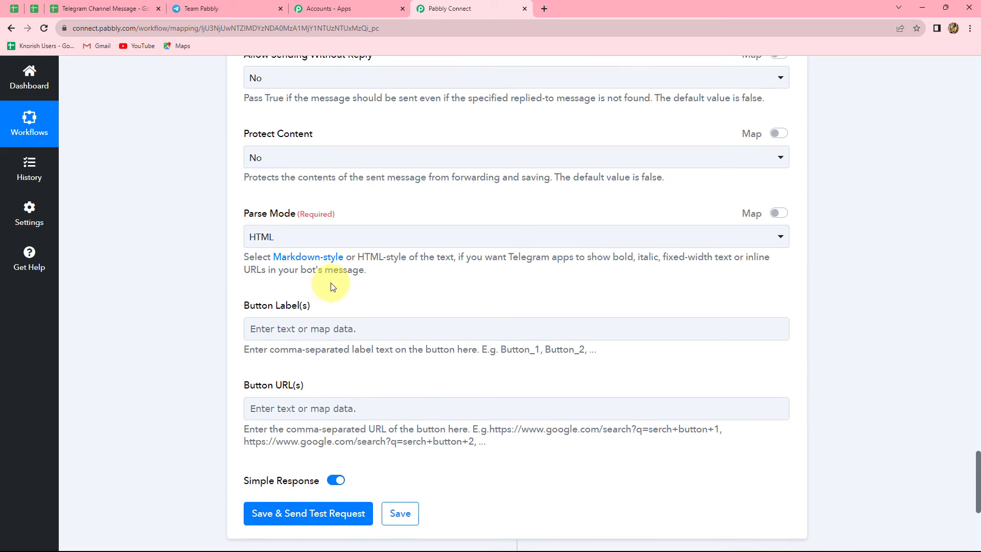
pyautogui.click(304, 242)
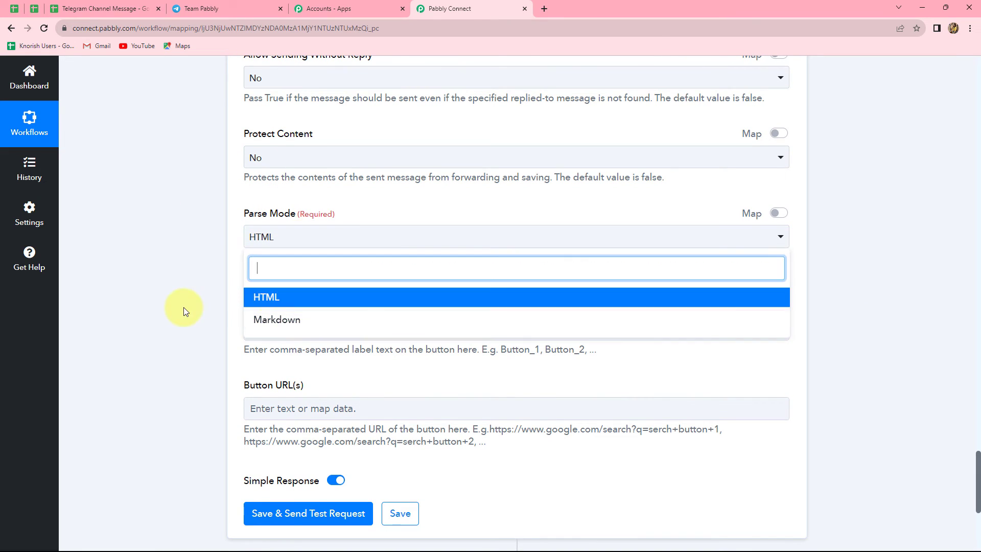
pyautogui.click(258, 238)
pyautogui.click(258, 238)
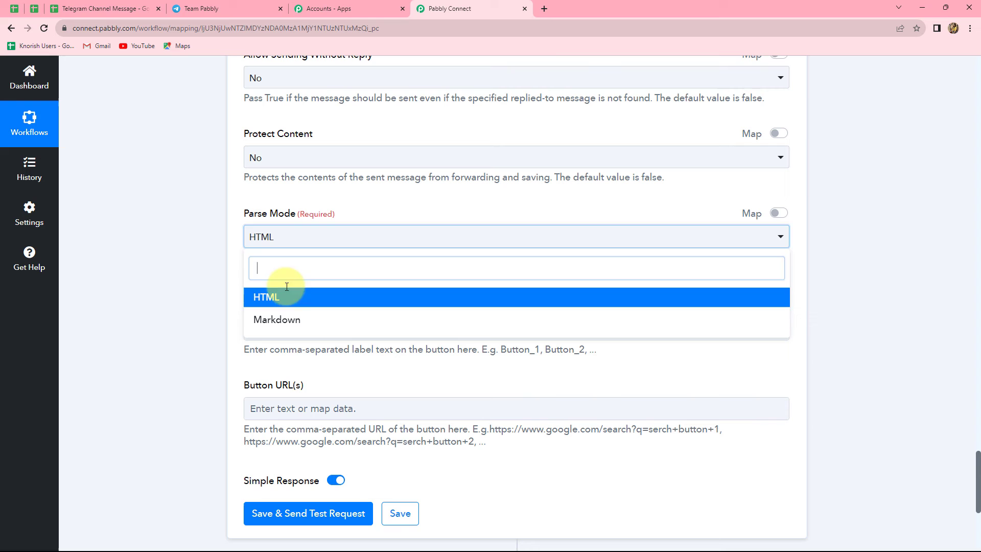
pyautogui.click(287, 321)
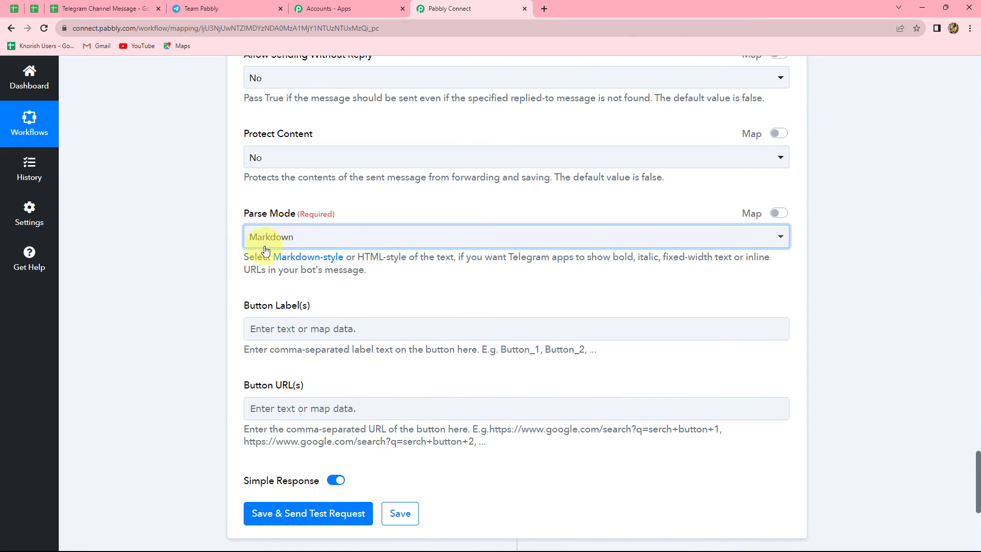
# Save the Telegram Bot action, send a test request and review the response, including the Result From Id
pyautogui.scroll(5, 398, 312)
pyautogui.scroll(4, 396, 310)
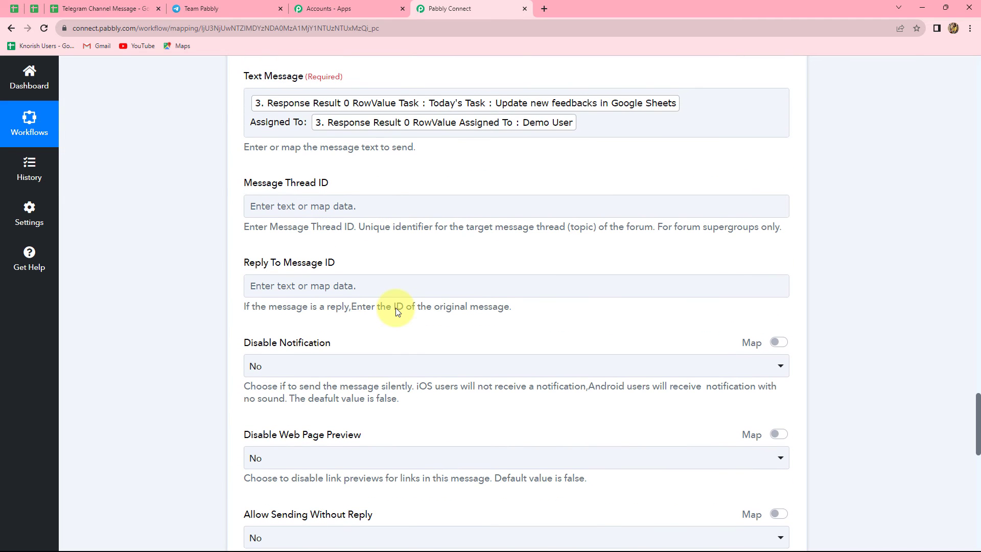
pyautogui.scroll(-15, 396, 310)
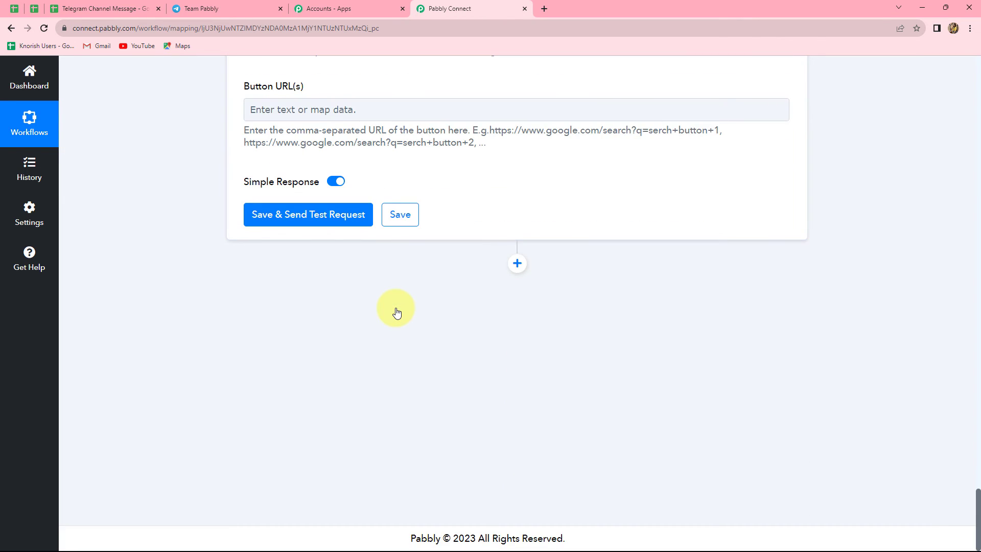
pyautogui.click(295, 221)
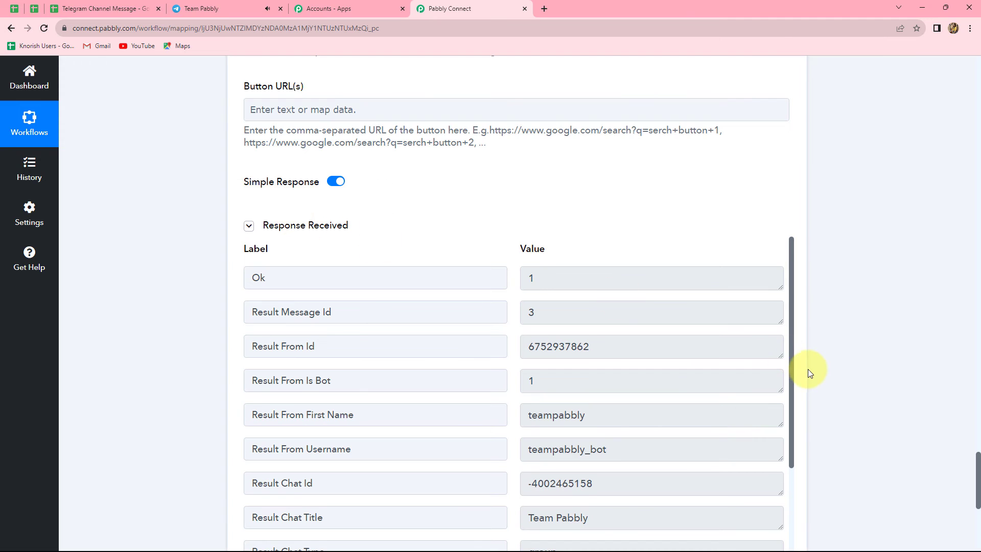
pyautogui.scroll(-5, 808, 369)
pyautogui.scroll(3, 808, 369)
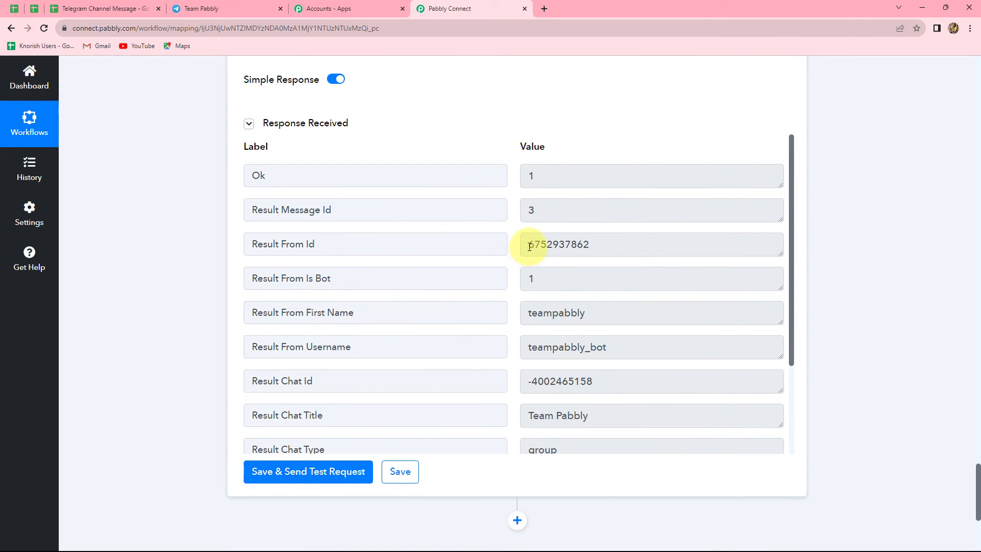
pyautogui.moveTo(526, 246); pyautogui.dragTo(587, 243)
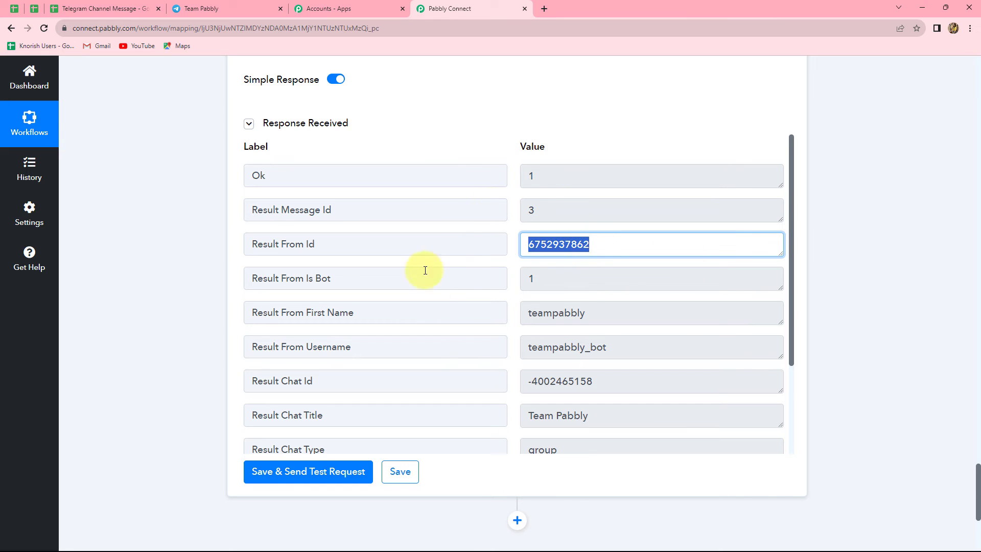
pyautogui.click(600, 250)
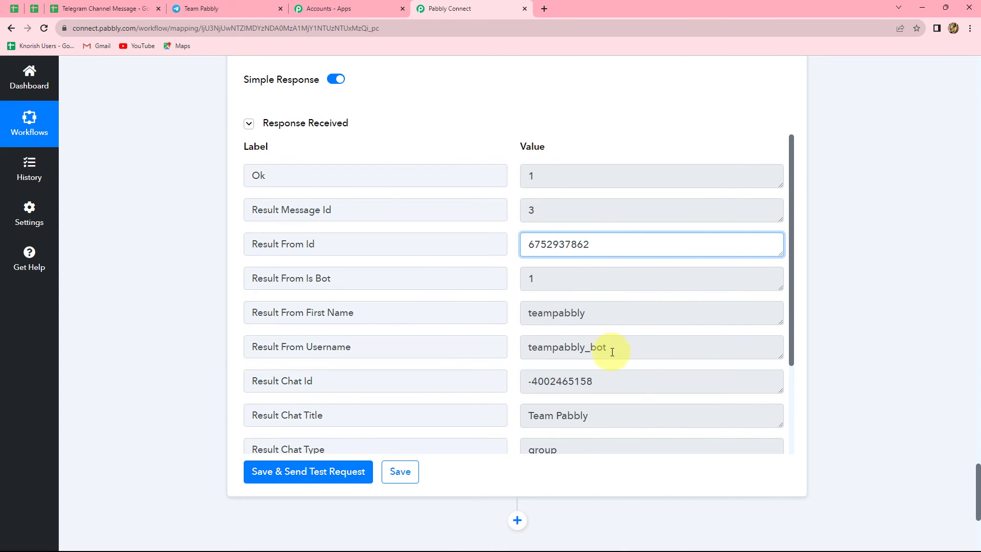
# Check the test message in the Team Pabbly group in Telegram and return to the workflow overview in Pabbly Connect
pyautogui.click(202, 9)
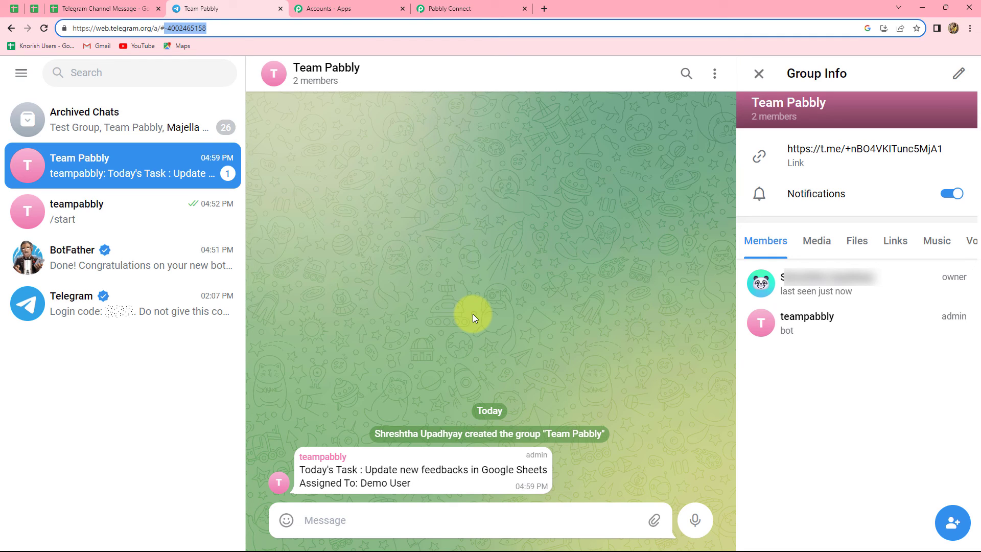
pyautogui.click(492, 7)
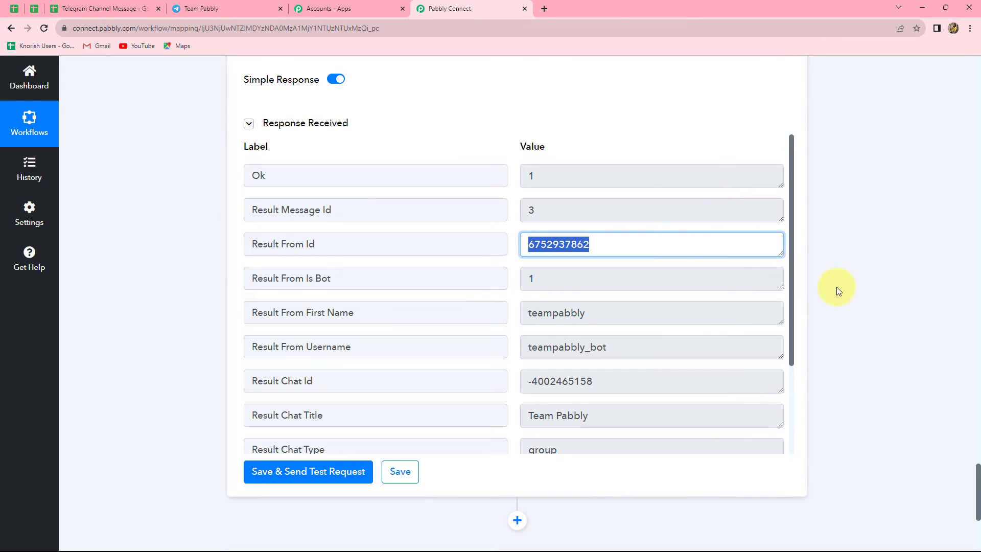
pyautogui.scroll(4, 846, 289)
pyautogui.scroll(15, 846, 289)
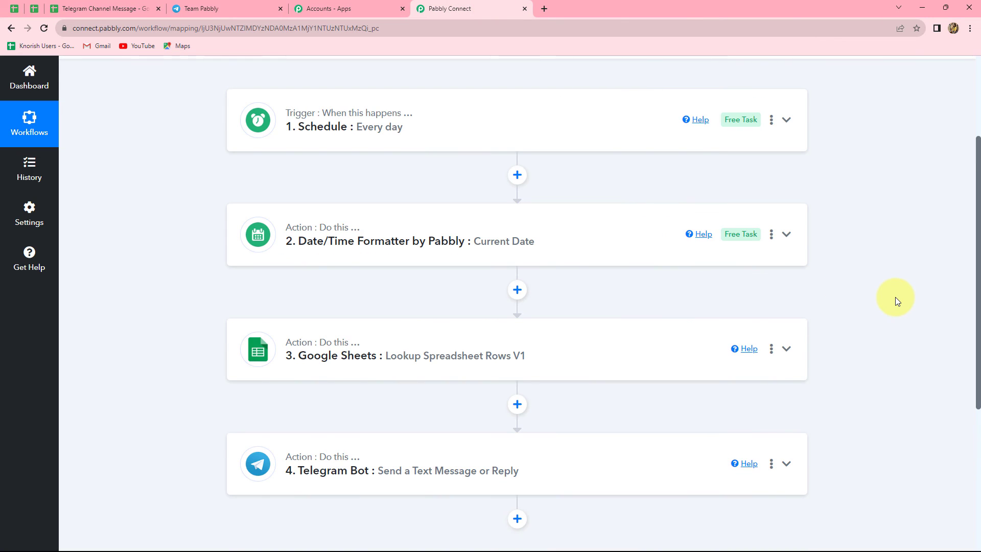